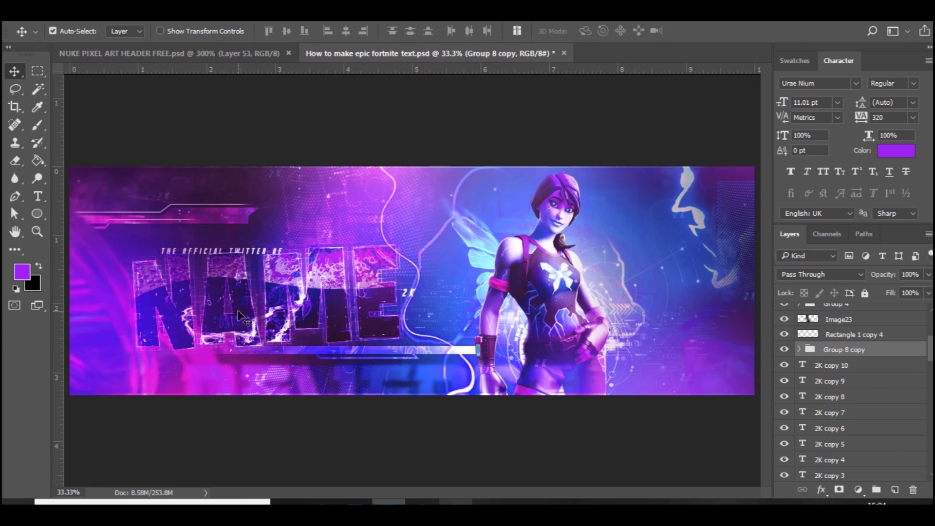
Zoom to 50% on the NAME text and toggle Group 8 copy's visibility off and back on.
{"action": "key", "text": "ctrl"}
{"action": "key", "text": "ctrl+plus"}
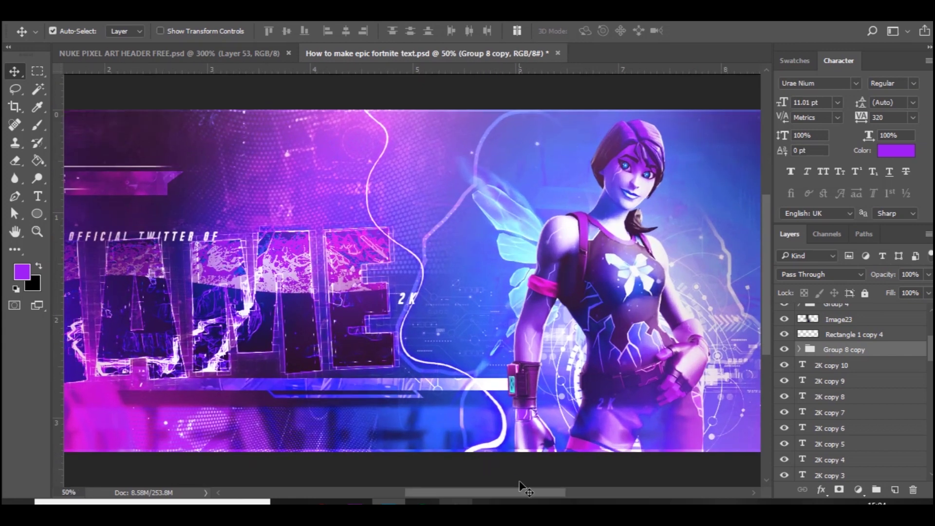
{"action": "left_click_drag", "start_coordinate": [520, 494], "coordinate": [478, 494]}
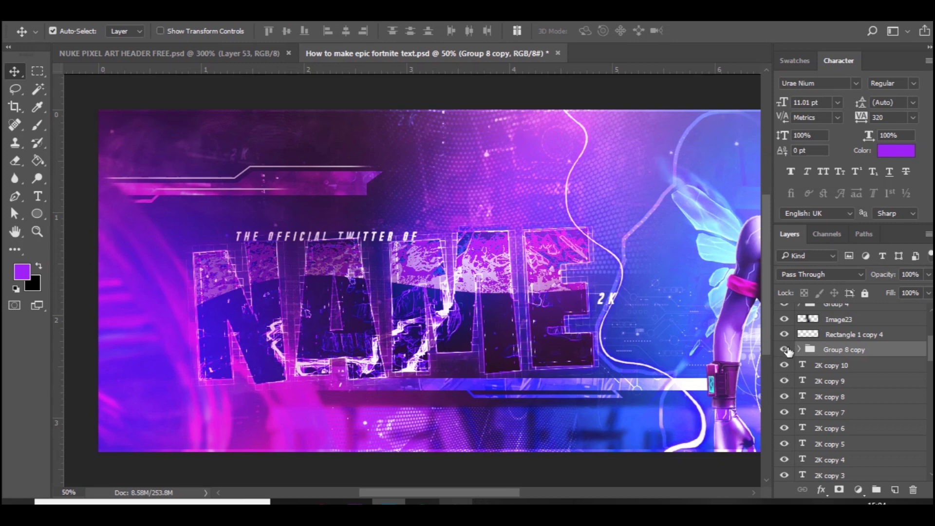
{"action": "left_click", "coordinate": [785, 350]}
{"action": "left_click", "coordinate": [785, 350]}
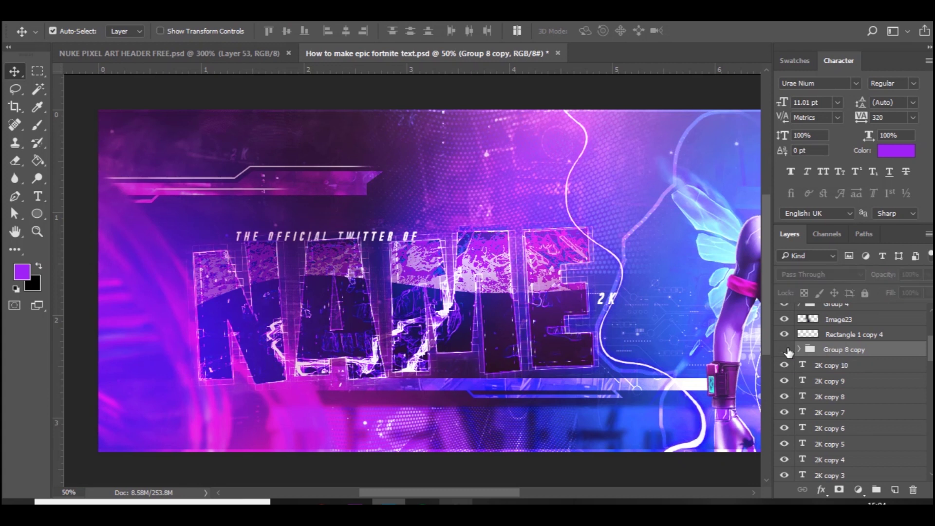
Hide the Group 8 copy artwork and set the foreground colour to white.
{"action": "left_click", "coordinate": [784, 350]}
{"action": "key", "text": "i"}
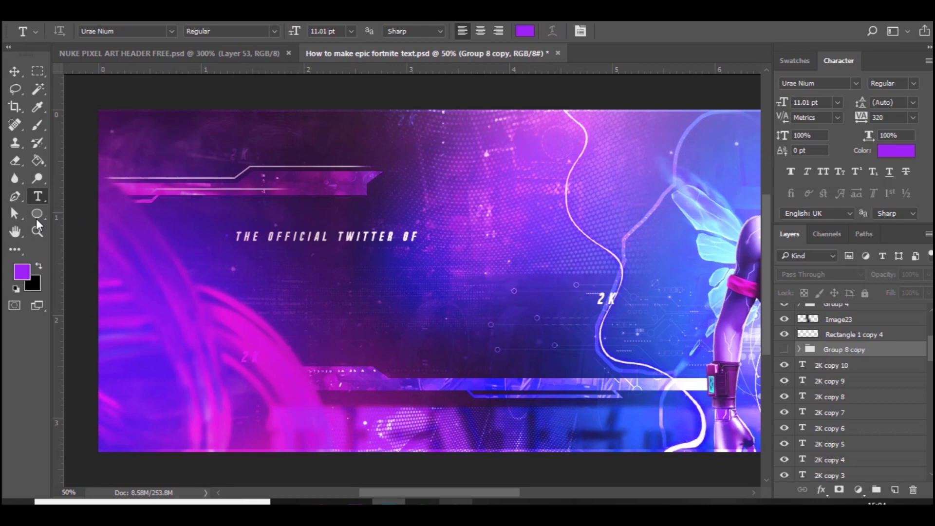
{"action": "left_click", "coordinate": [22, 271]}
{"action": "left_click", "coordinate": [549, 247]}
{"action": "left_click_drag", "start_coordinate": [540, 243], "coordinate": [523, 219]}
{"action": "key", "text": "Return"}
Add a 'NAME' text layer in Burbank Big Condensed Black and select all its text.
{"action": "key", "text": "t"}
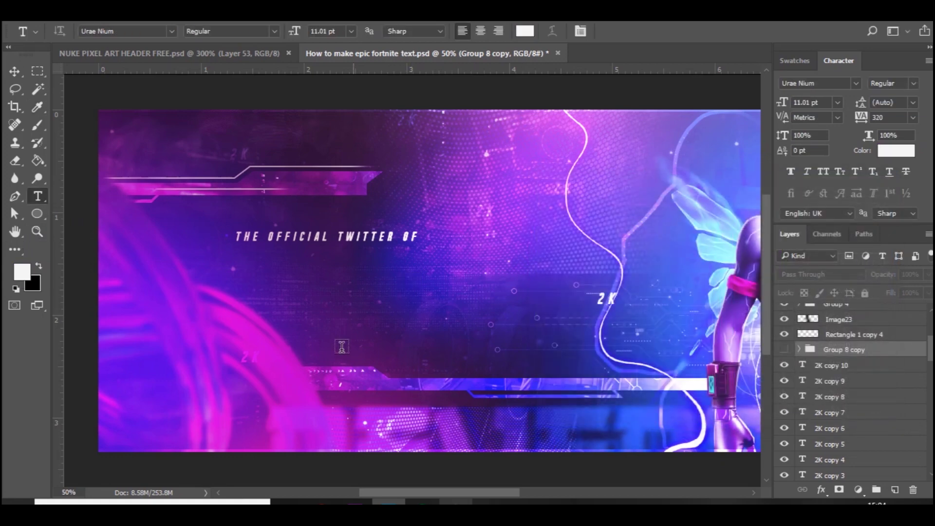
{"action": "left_click", "coordinate": [324, 349]}
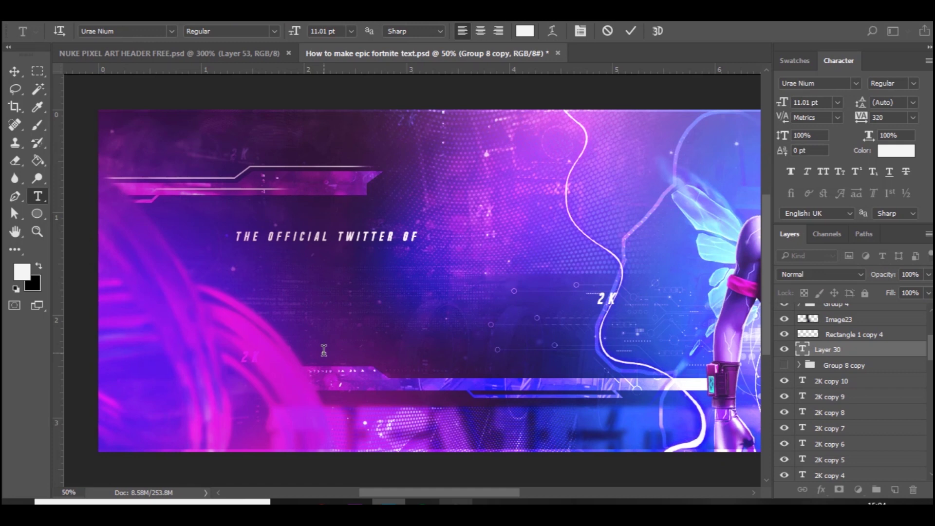
{"action": "left_click", "coordinate": [171, 31]}
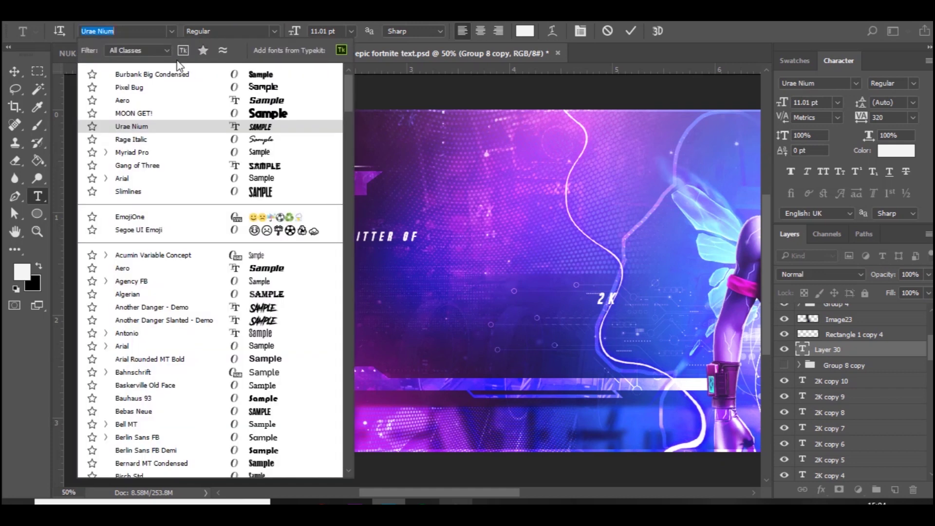
{"action": "left_click", "coordinate": [187, 79]}
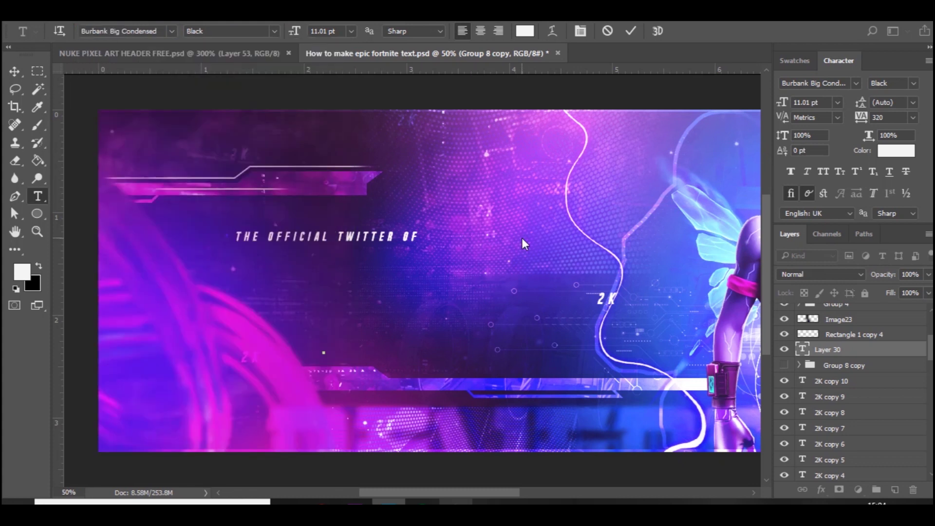
{"action": "type", "text": "NAME"}
{"action": "key", "text": "ctrl+a"}
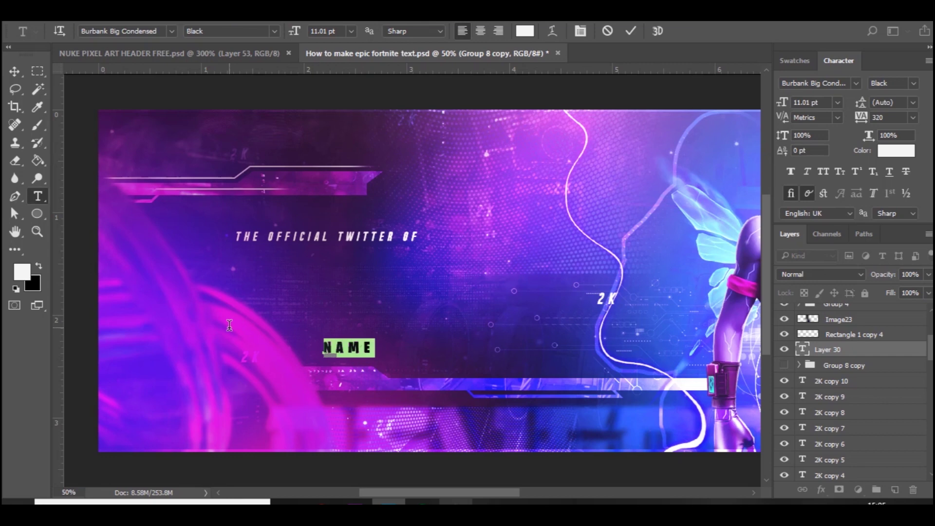
Enlarge the NAME font size and set the tracking to 0.
{"action": "left_click_drag", "start_coordinate": [290, 30], "coordinate": [406, 49]}
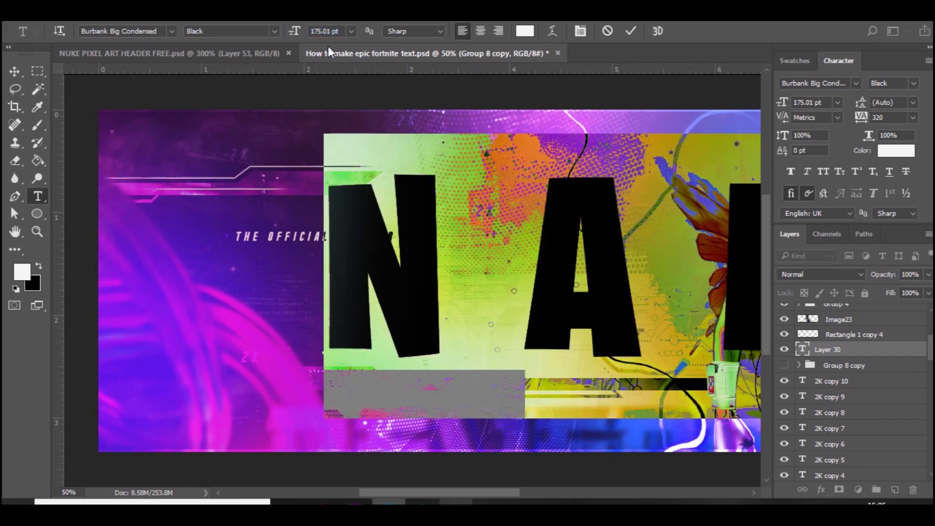
{"action": "mouse_move", "coordinate": [293, 31]}
{"action": "left_mouse_down"}
{"action": "mouse_move", "coordinate": [267, 31]}
{"action": "mouse_move", "coordinate": [286, 31]}
{"action": "mouse_move", "coordinate": [280, 38]}
{"action": "left_mouse_up"}
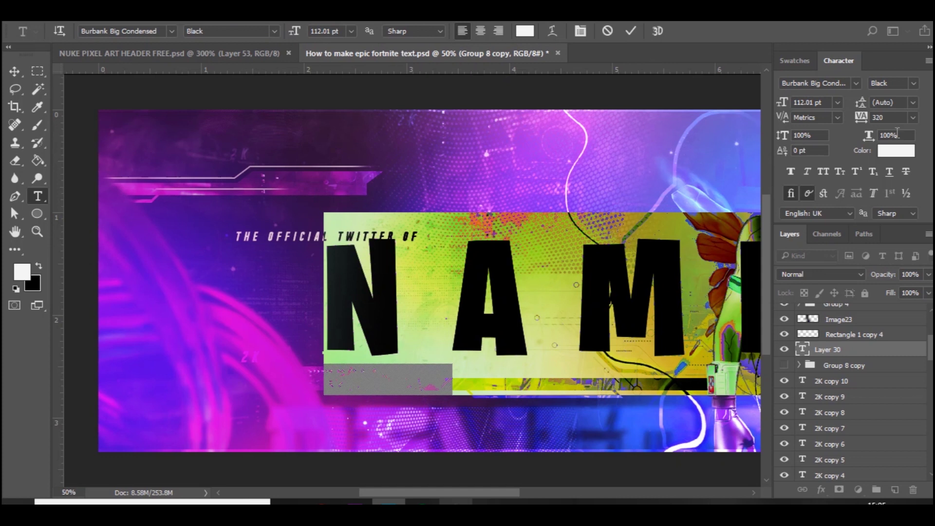
{"action": "left_click", "coordinate": [862, 119]}
{"action": "key", "text": "Return"}
Scale the NAME text to about 118.53% and move it up over the header's centre.
{"action": "left_click", "coordinate": [13, 74]}
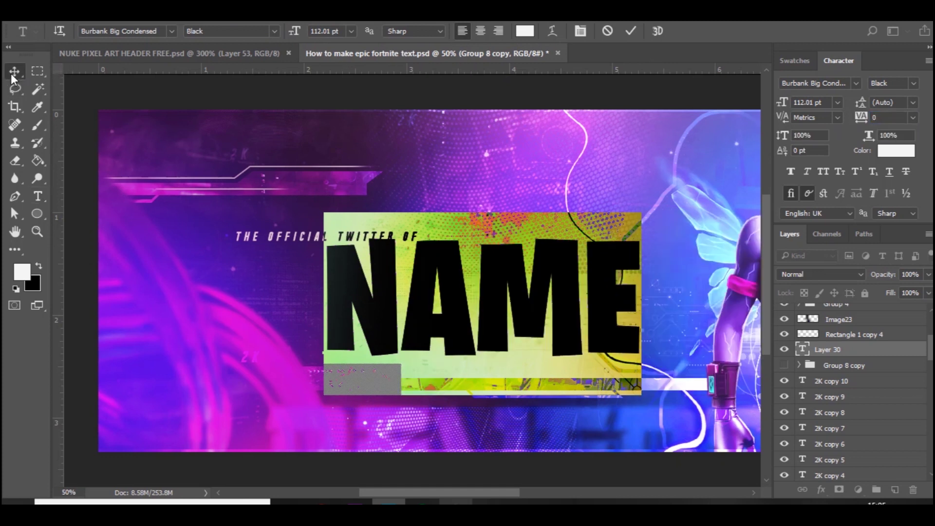
{"action": "key", "text": "ctrl+t"}
{"action": "left_click_drag", "start_coordinate": [505, 306], "coordinate": [476, 315]}
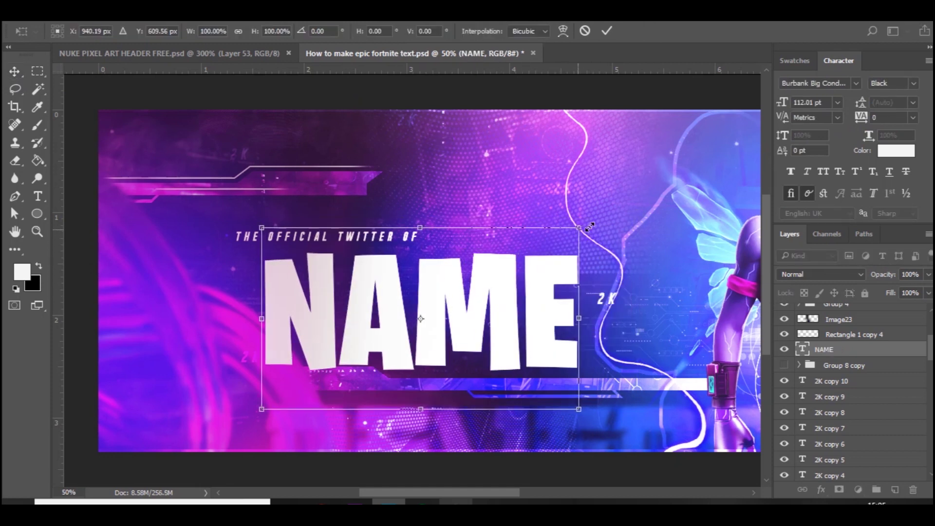
{"action": "left_click_drag", "start_coordinate": [589, 226], "coordinate": [611, 211]}
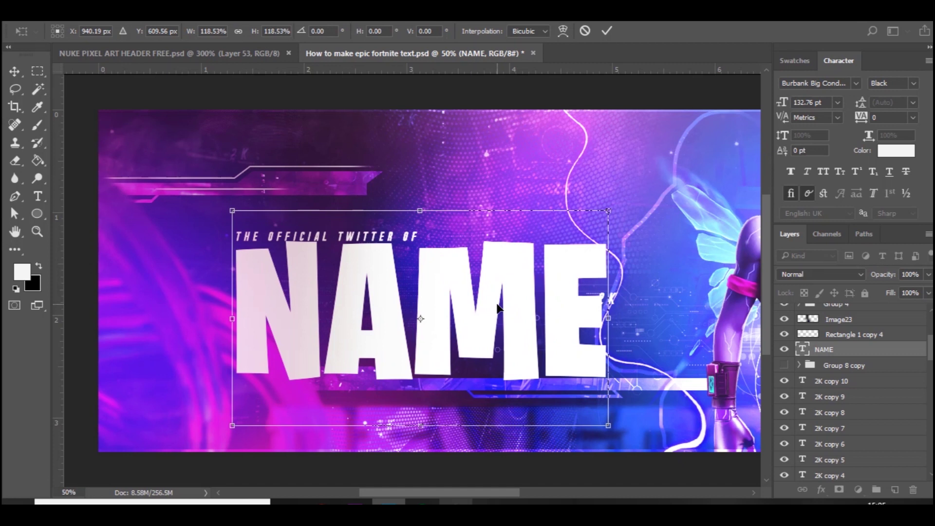
{"action": "left_click_drag", "start_coordinate": [497, 308], "coordinate": [497, 295]}
{"action": "key", "text": "Return"}
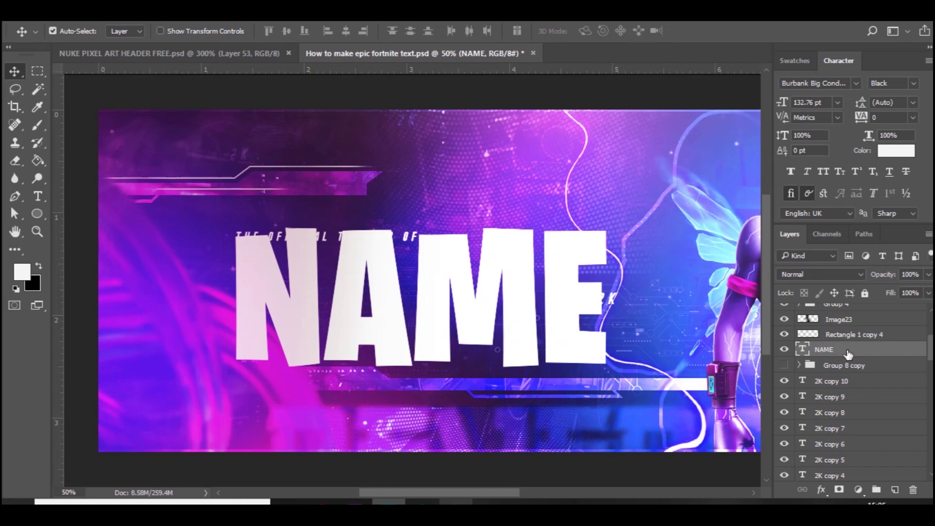
Copy the Fortnite volcano landscape from Google Images in Chrome and return to Photoshop.
{"action": "left_click", "coordinate": [322, 502]}
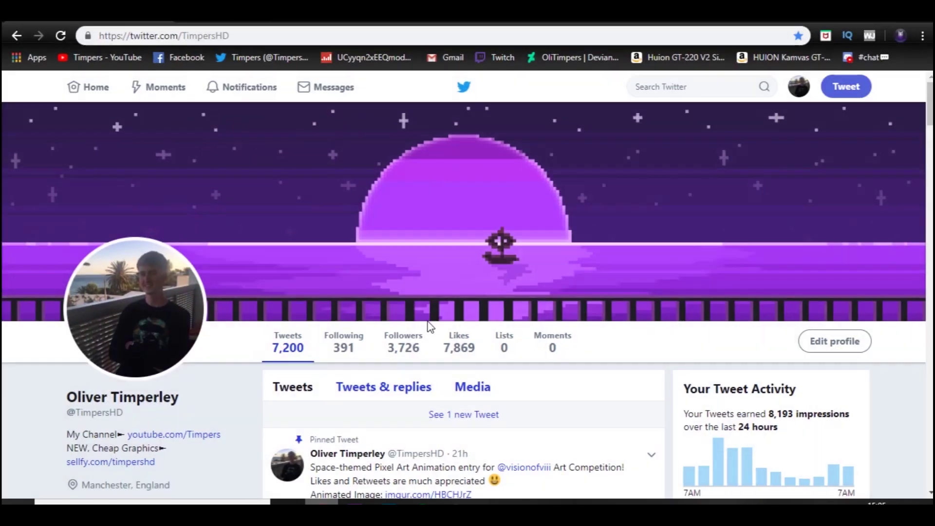
{"action": "left_click", "coordinate": [282, 21]}
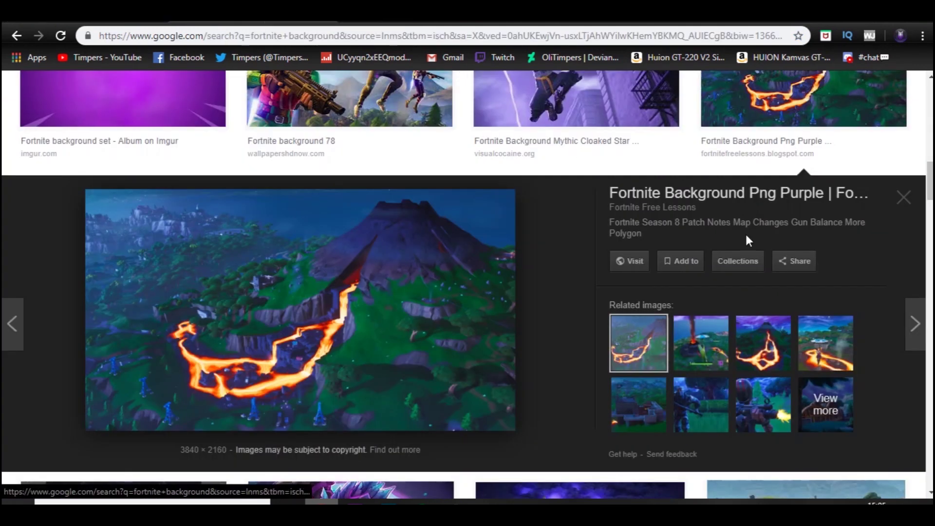
{"action": "right_click", "coordinate": [405, 288]}
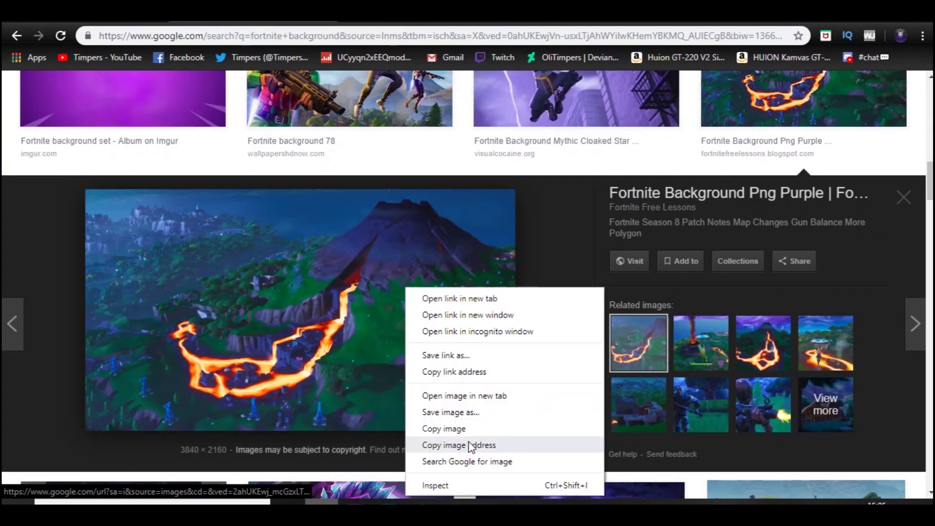
{"action": "left_click", "coordinate": [463, 431]}
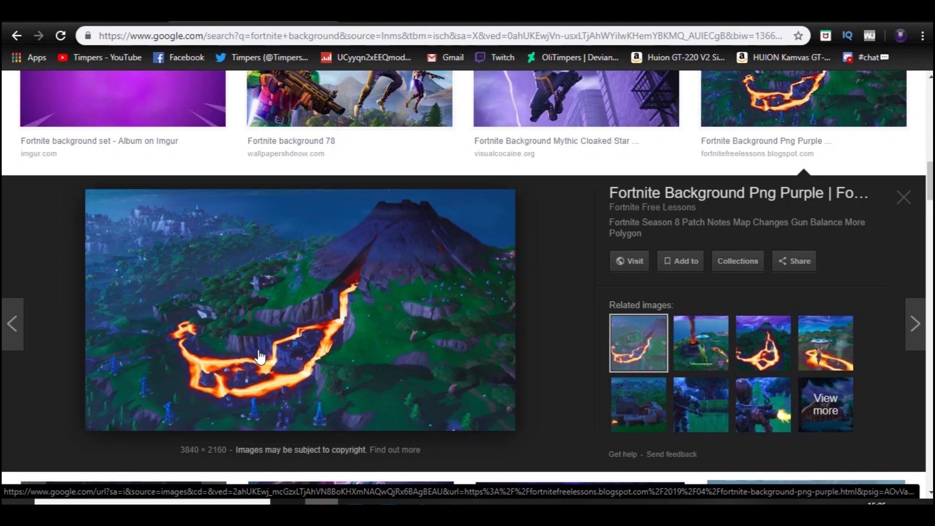
{"action": "left_click", "coordinate": [389, 502]}
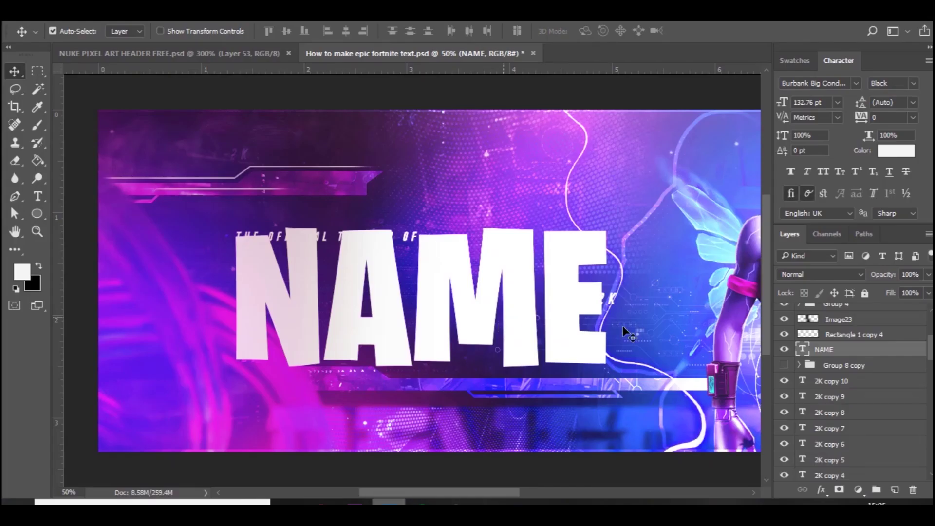
Rasterize the NAME text, paste the landscape as Layer 30, and clip it into the letters.
{"action": "right_click", "coordinate": [835, 349]}
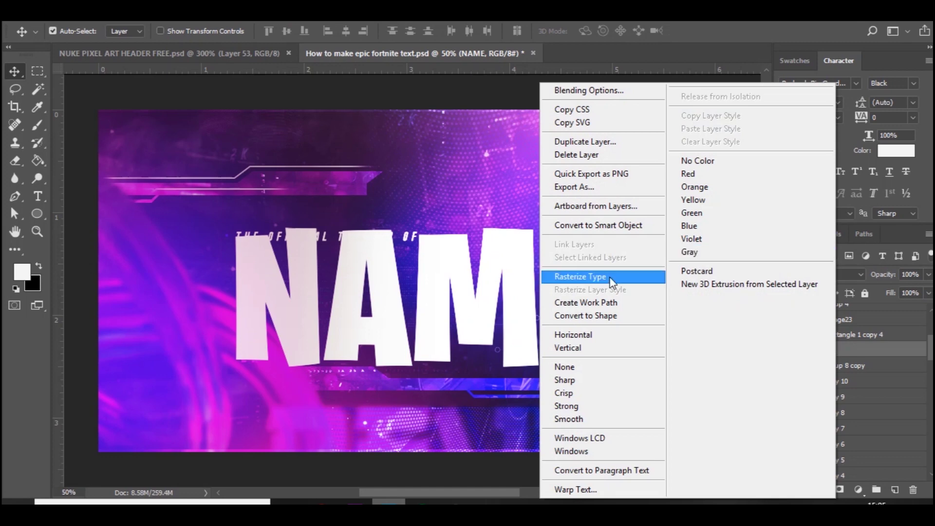
{"action": "left_click", "coordinate": [618, 276]}
{"action": "key", "text": "ctrl+v"}
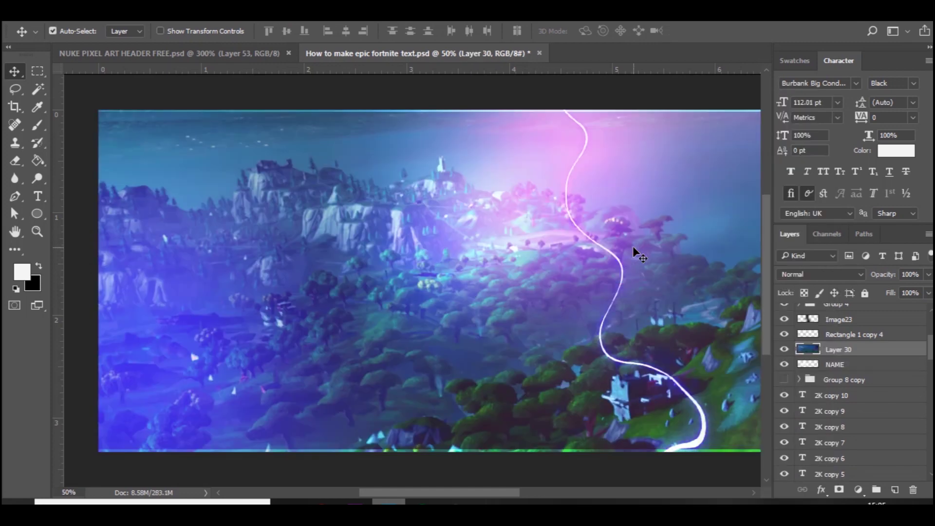
{"action": "right_click", "coordinate": [862, 355]}
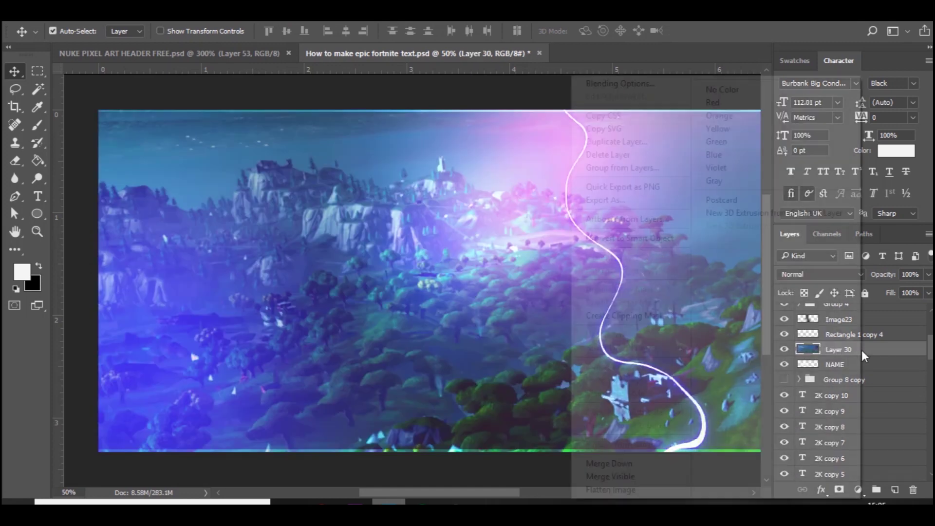
{"action": "left_click", "coordinate": [672, 327]}
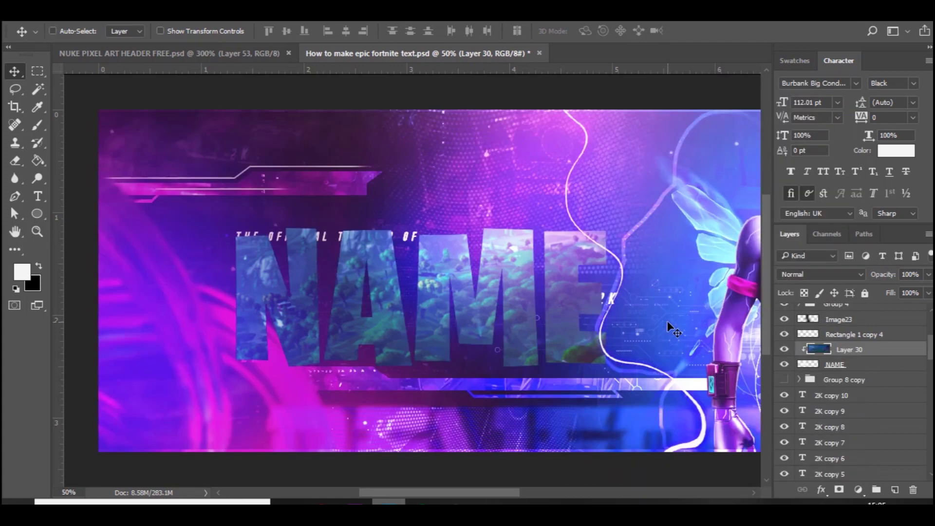
Scale the clipped landscape down to about 42.66% and position it over the NAME letters.
{"action": "key", "text": "ctrl+t"}
{"action": "left_click_drag", "start_coordinate": [105, 103], "coordinate": [413, 299]}
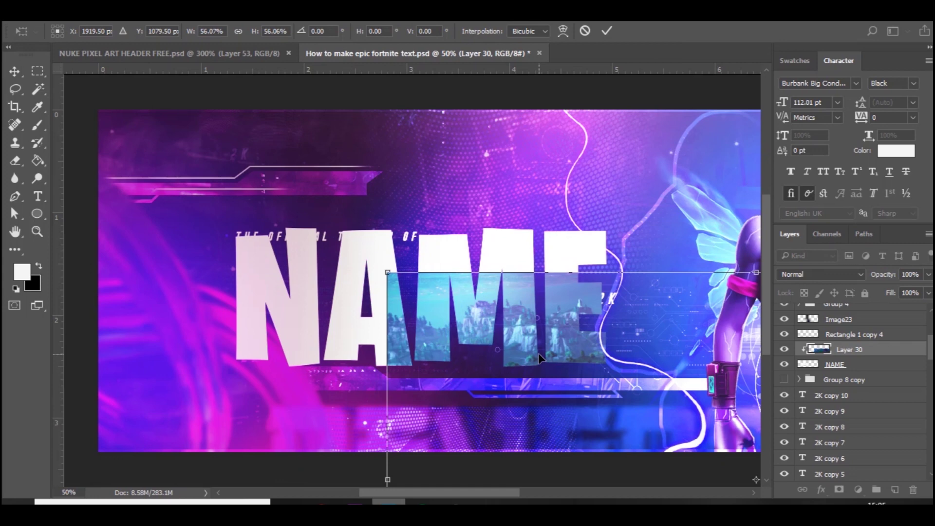
{"action": "left_click_drag", "start_coordinate": [521, 348], "coordinate": [393, 220]}
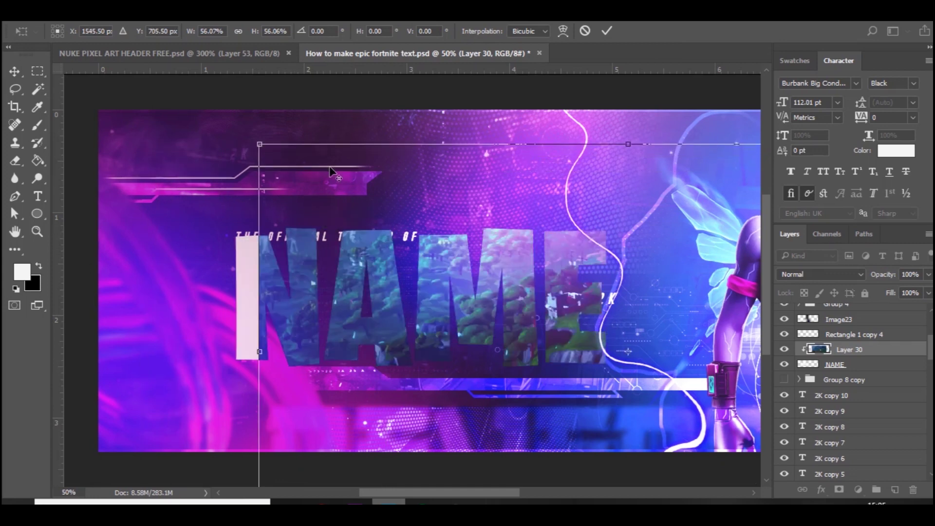
{"action": "left_click_drag", "start_coordinate": [261, 143], "coordinate": [445, 249]}
{"action": "left_click_drag", "start_coordinate": [543, 339], "coordinate": [263, 261]}
Desaturate the clipped landscape fully with Hue/Saturation and merge it into the NAME layer.
{"action": "key", "text": "Return"}
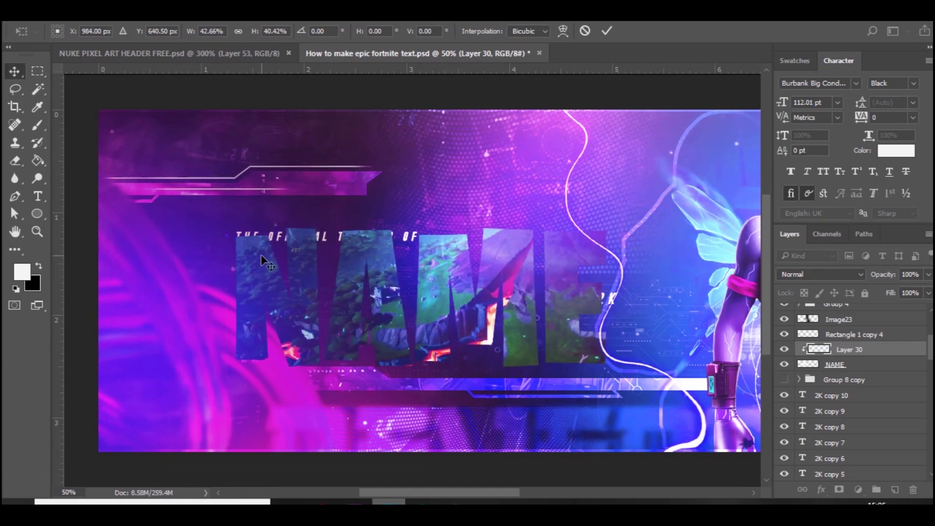
{"action": "key", "text": "ctrl+u"}
{"action": "left_click_drag", "start_coordinate": [737, 181], "coordinate": [672, 181]}
{"action": "key", "text": "Return"}
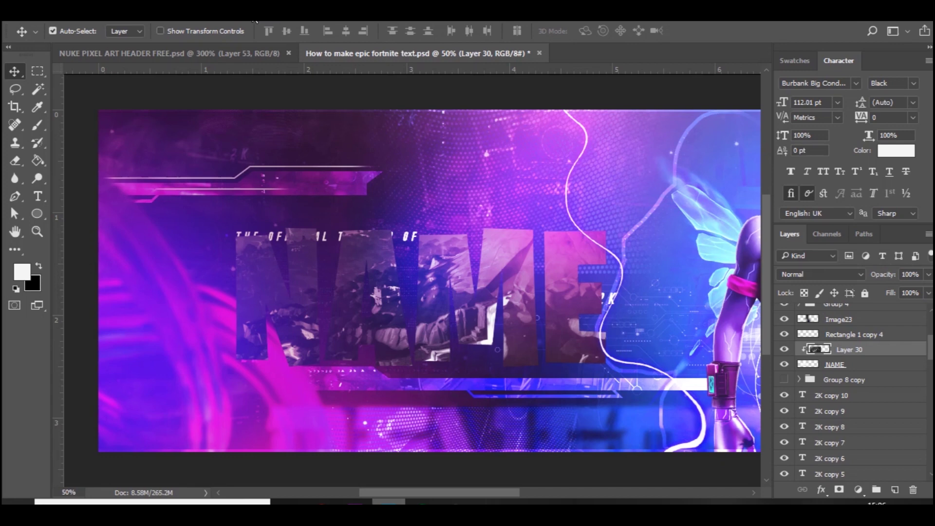
{"action": "left_click", "coordinate": [835, 364]}
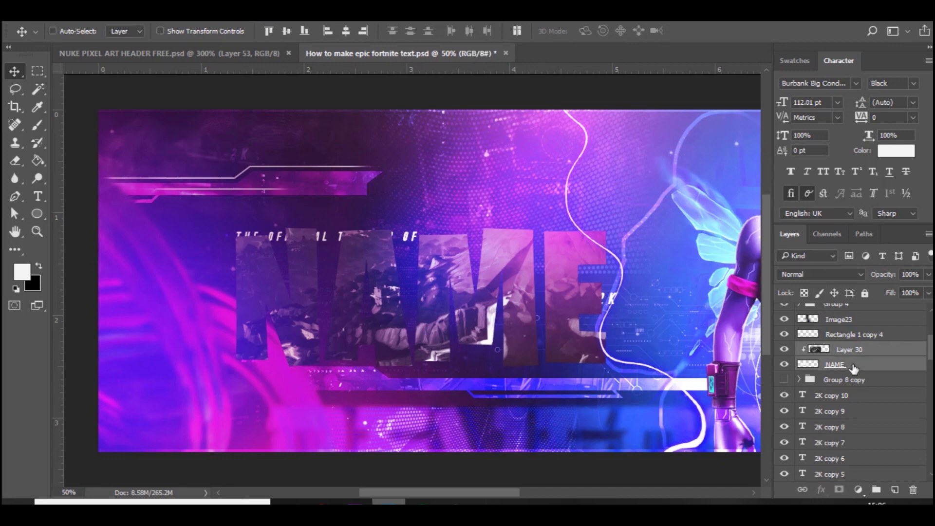
{"action": "key", "text": "ctrl+e"}
Duplicate the merged NAME layer, apply Find Edges, and invert the copy.
{"action": "key", "text": "ctrl+j"}
{"action": "key", "text": "ctrl"}
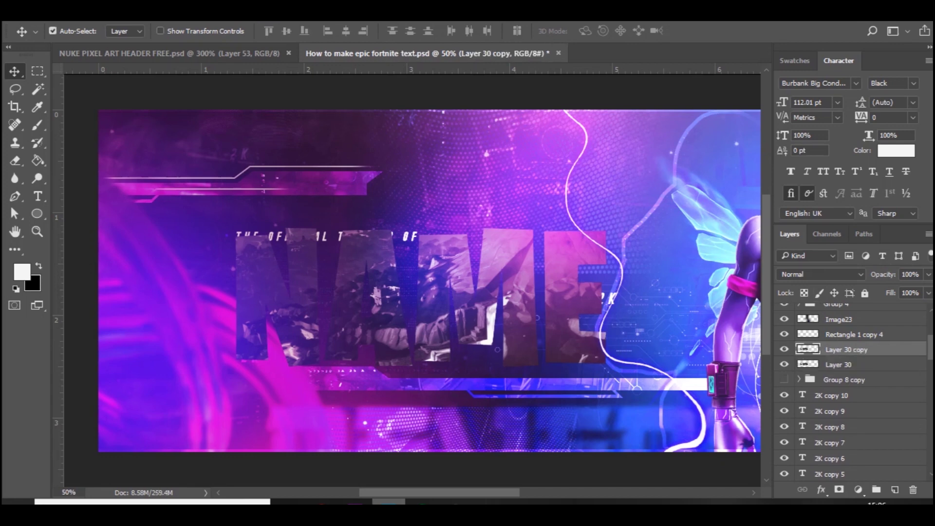
{"action": "key", "text": "alt+t"}
{"action": "mouse_move", "coordinate": [334, 252]}
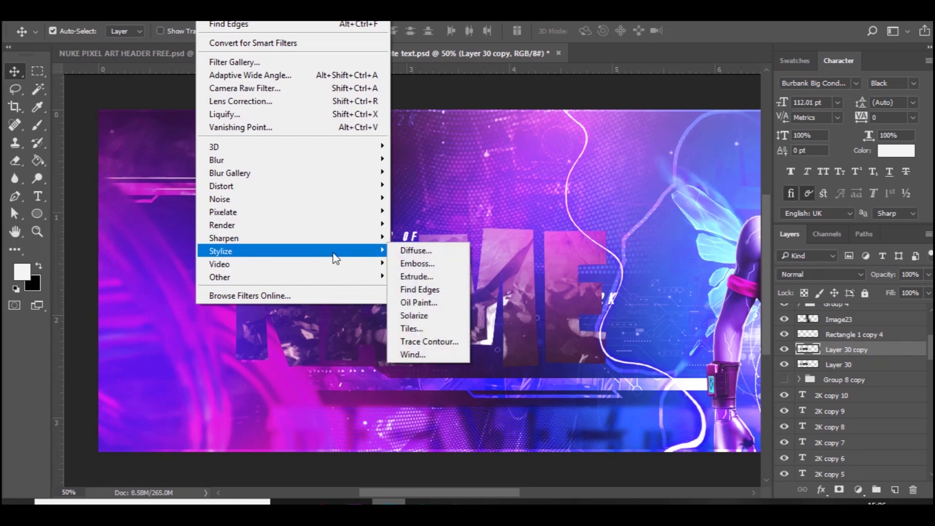
{"action": "left_click", "coordinate": [428, 289]}
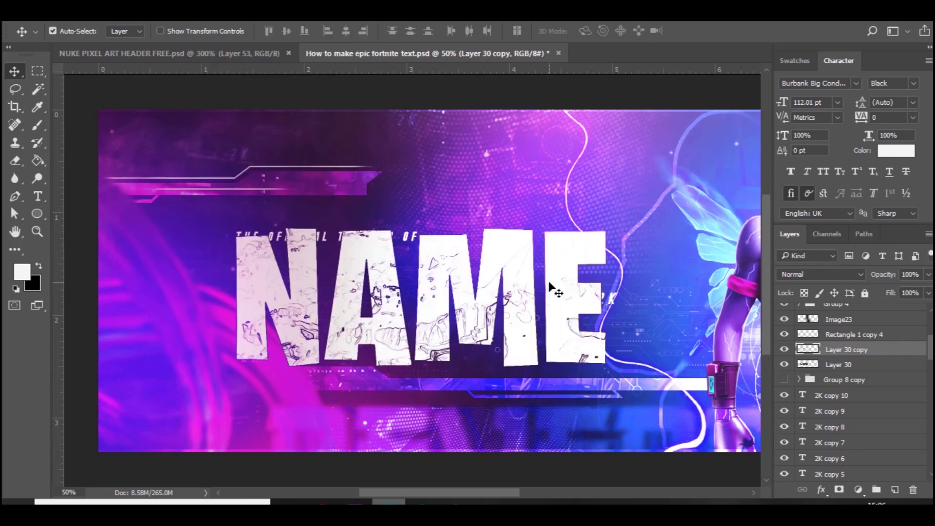
{"action": "key", "text": "ctrl+i"}
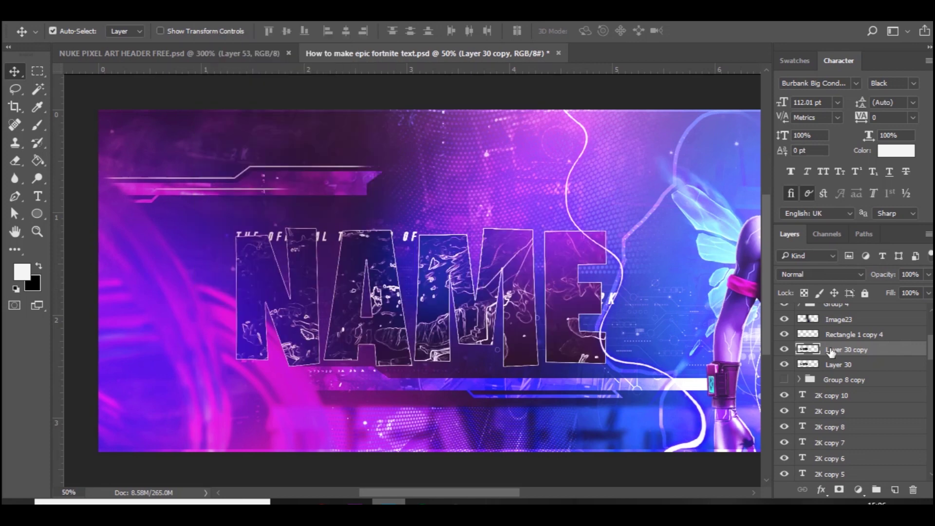
Set the edge-traced copy to Overlay and merge it with Layer 30 into 'Layer 30 copy'.
{"action": "left_click", "coordinate": [846, 366]}
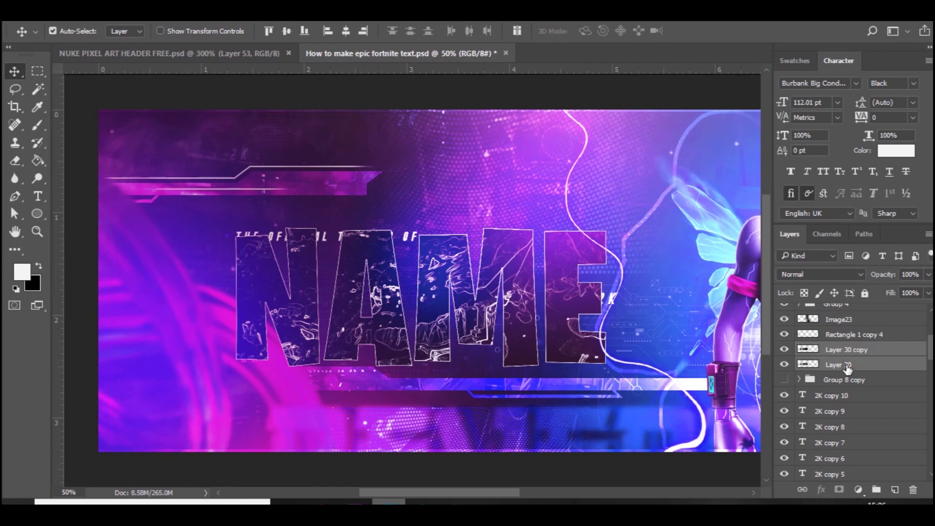
{"action": "left_click", "coordinate": [847, 351]}
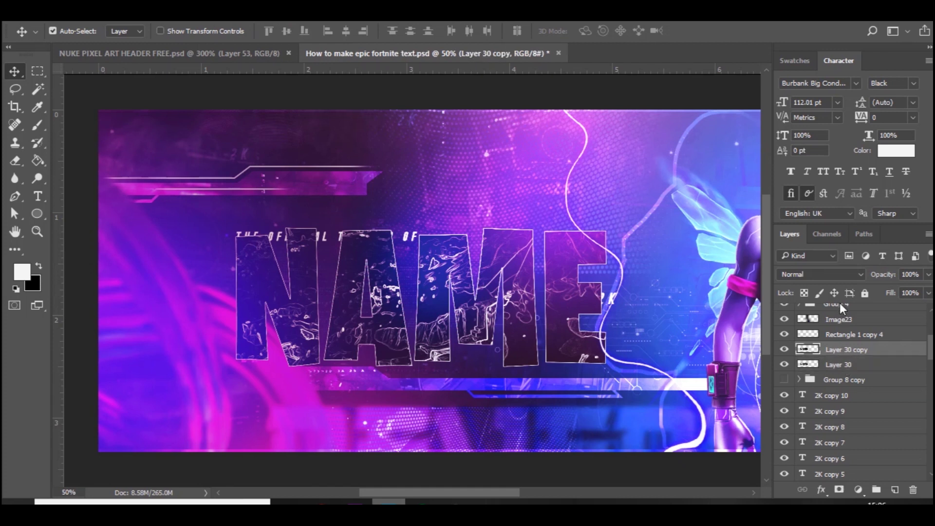
{"action": "left_click", "coordinate": [830, 275]}
{"action": "left_click", "coordinate": [808, 131]}
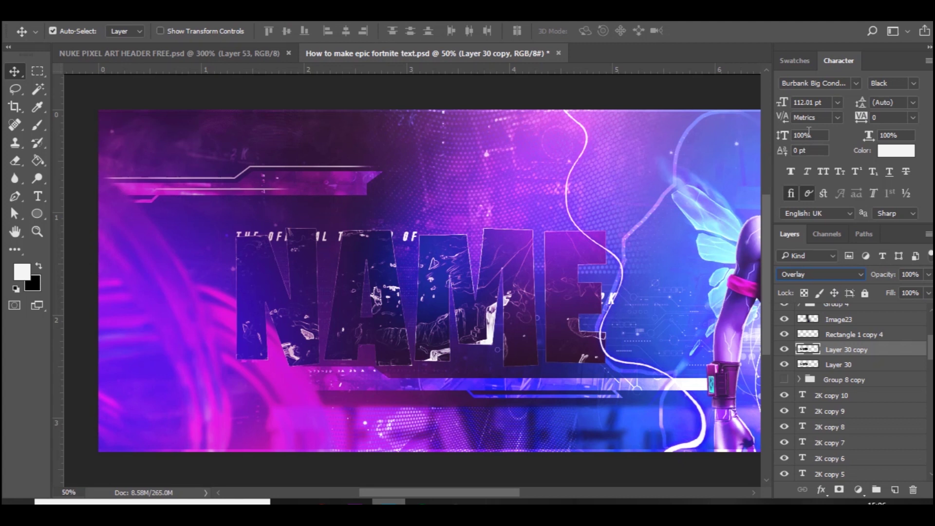
{"action": "left_click", "coordinate": [880, 369], "text": "ctrl"}
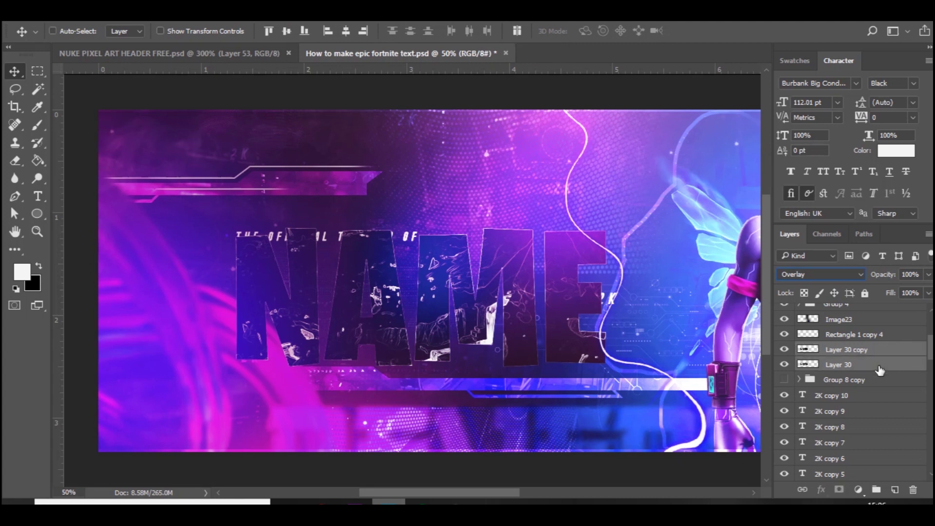
{"action": "key", "text": "ctrl+e"}
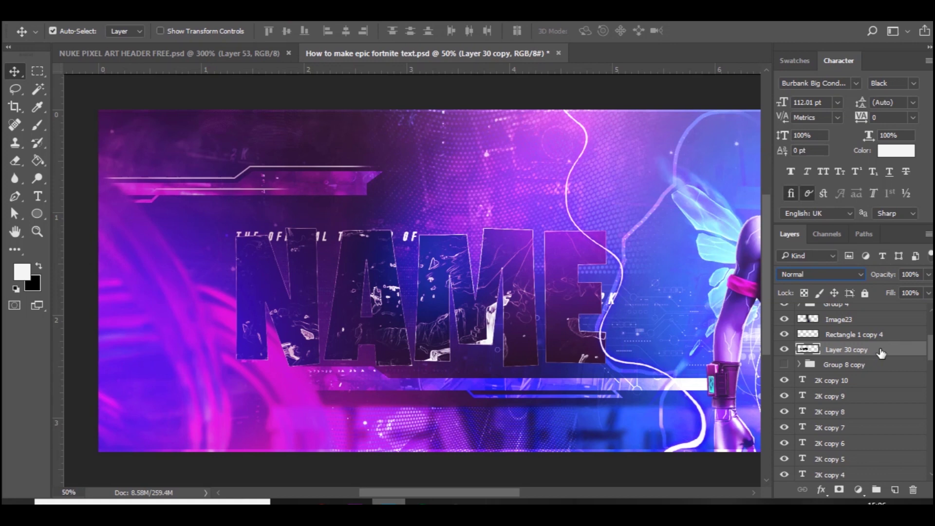
Give Layer 30 copy a purple Color Overlay in Overlay mode at 100%, then rasterize the style.
{"action": "double_click", "coordinate": [882, 351]}
{"action": "left_click", "coordinate": [266, 250]}
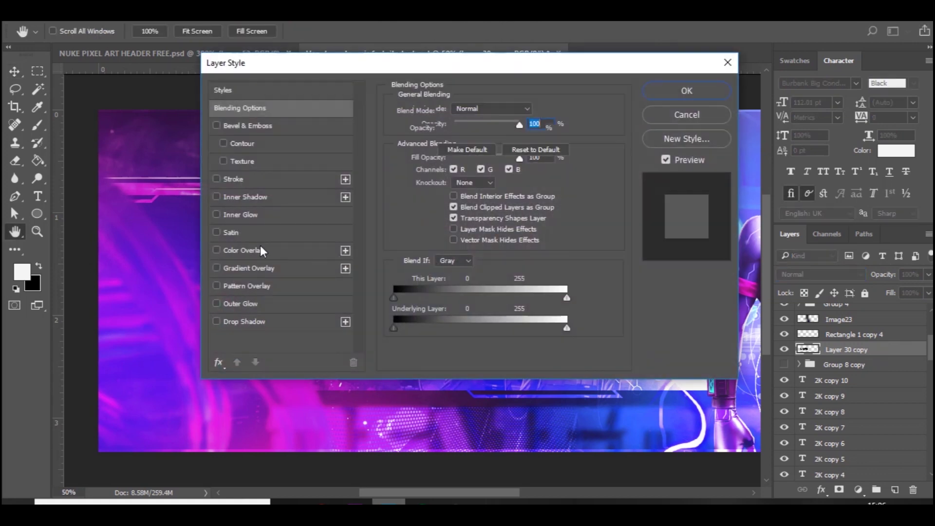
{"action": "left_click_drag", "start_coordinate": [433, 69], "coordinate": [516, 102]}
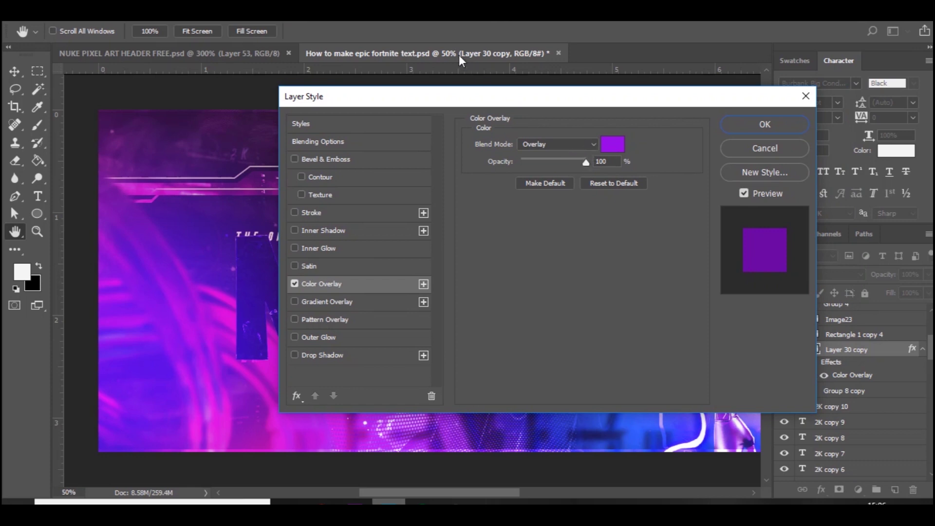
{"action": "left_click", "coordinate": [764, 125]}
{"action": "right_click", "coordinate": [857, 349]}
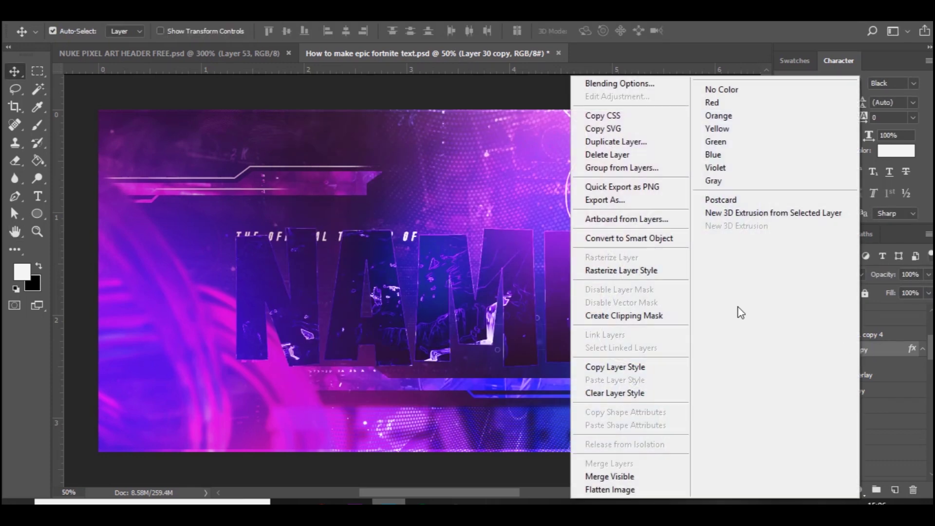
{"action": "left_click", "coordinate": [662, 278]}
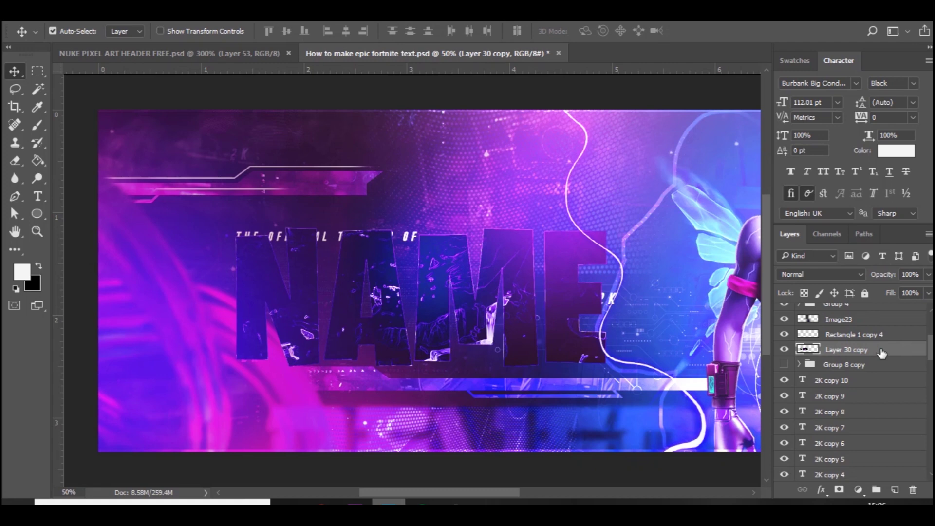
Add Gradient Overlay, Outer Glow and Inner Glow (Overlay, 100%, 10 px) to Layer 30 copy.
{"action": "double_click", "coordinate": [881, 351]}
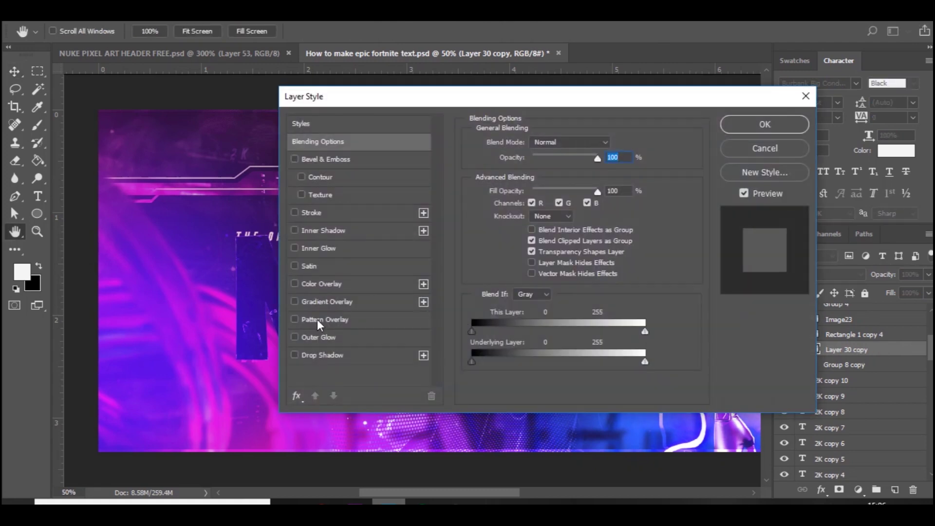
{"action": "left_click", "coordinate": [324, 301]}
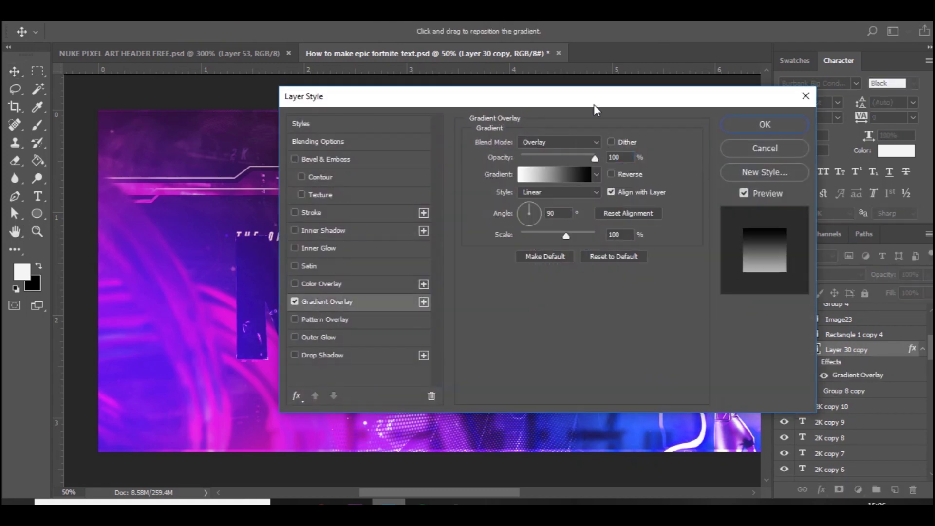
{"action": "left_click_drag", "start_coordinate": [623, 102], "coordinate": [905, 90]}
{"action": "left_click", "coordinate": [577, 290]}
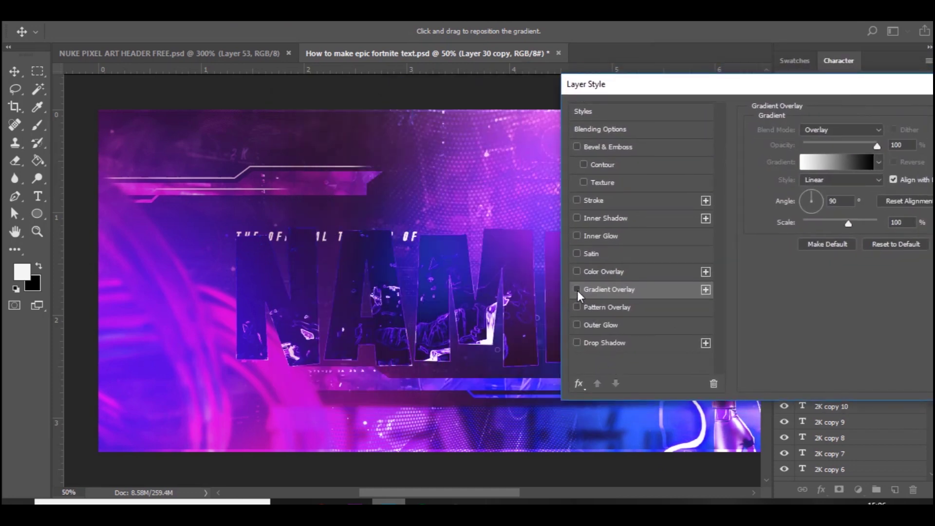
{"action": "left_click", "coordinate": [577, 290]}
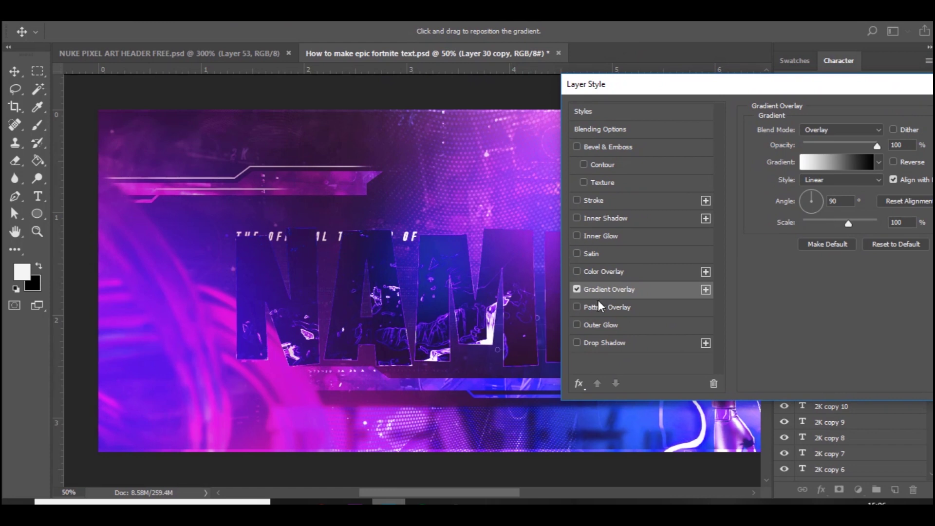
{"action": "left_click", "coordinate": [599, 323]}
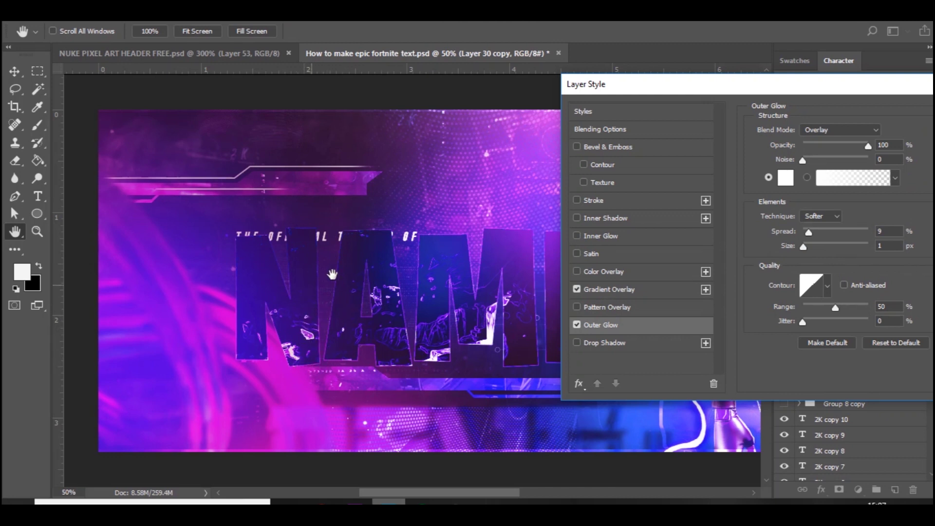
{"action": "left_click", "coordinate": [600, 235]}
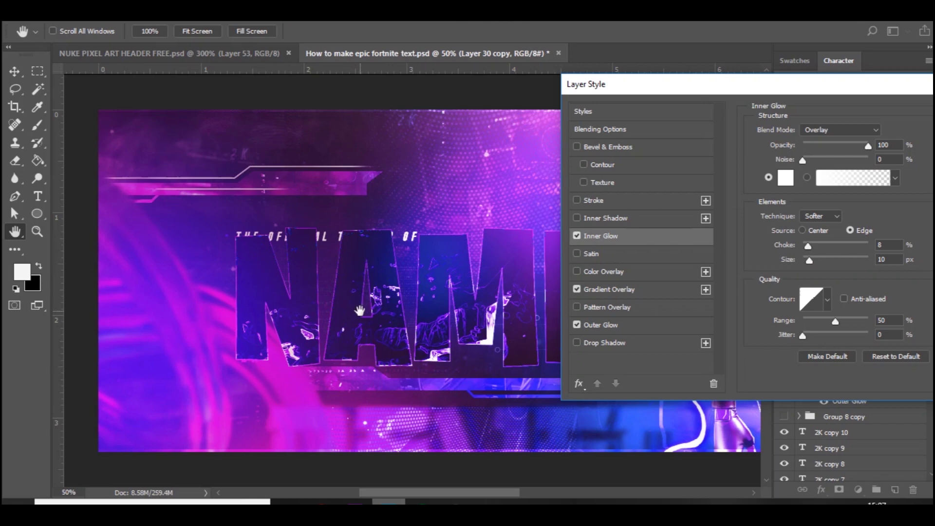
{"action": "key", "text": "Return"}
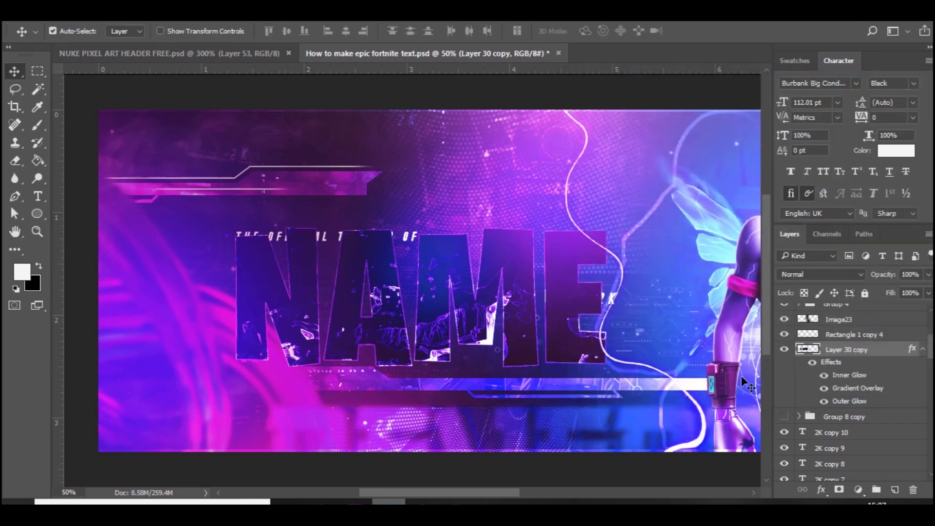
{"action": "right_click", "coordinate": [858, 349]}
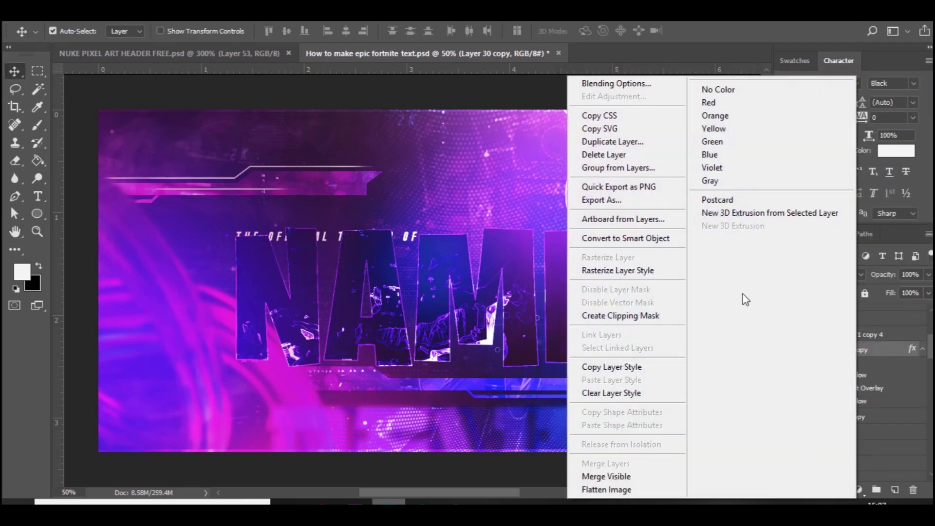
{"action": "left_click", "coordinate": [674, 273]}
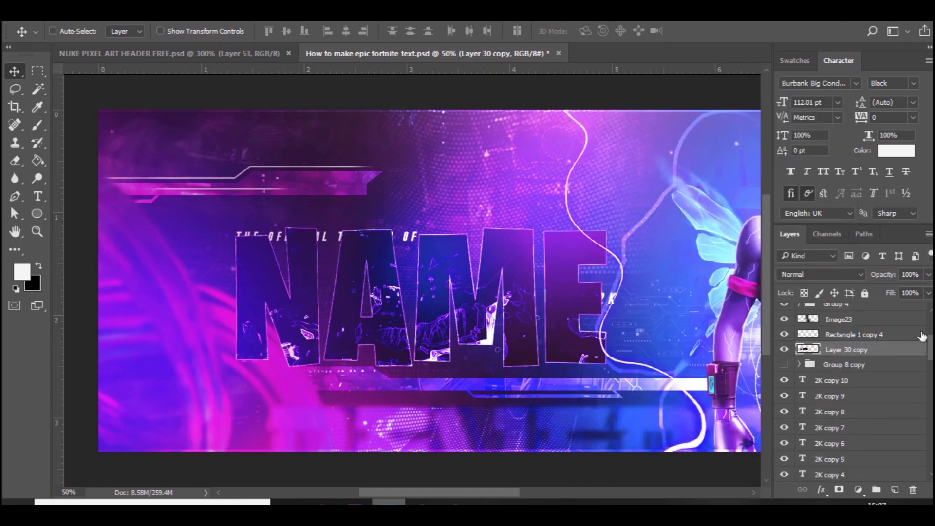
{"action": "key", "text": "ctrl+z"}
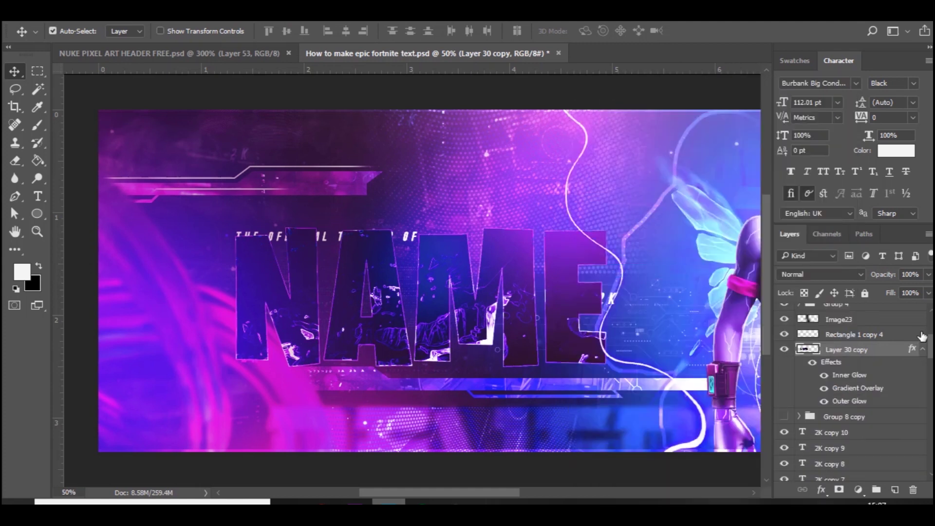
{"action": "key", "text": "ctrl+j"}
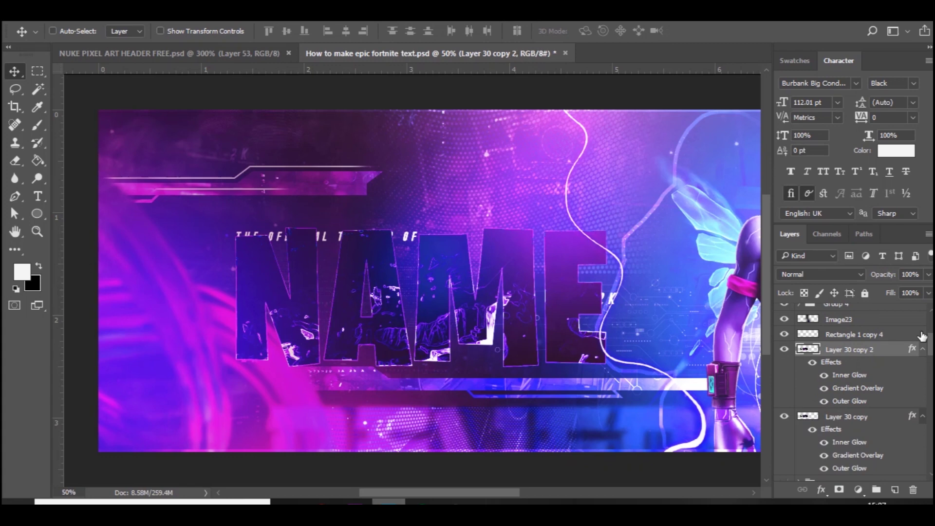
{"action": "key", "text": "ctrl+z"}
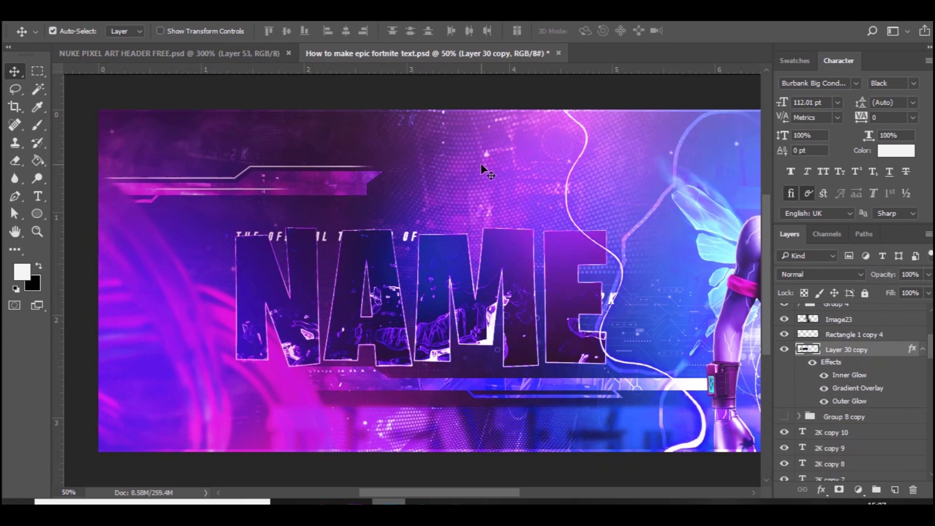
Apply Mosaic with cell size 9, then Find Edges, and invert the NAME layer.
{"action": "left_click", "coordinate": [207, 19]}
{"action": "mouse_move", "coordinate": [358, 224]}
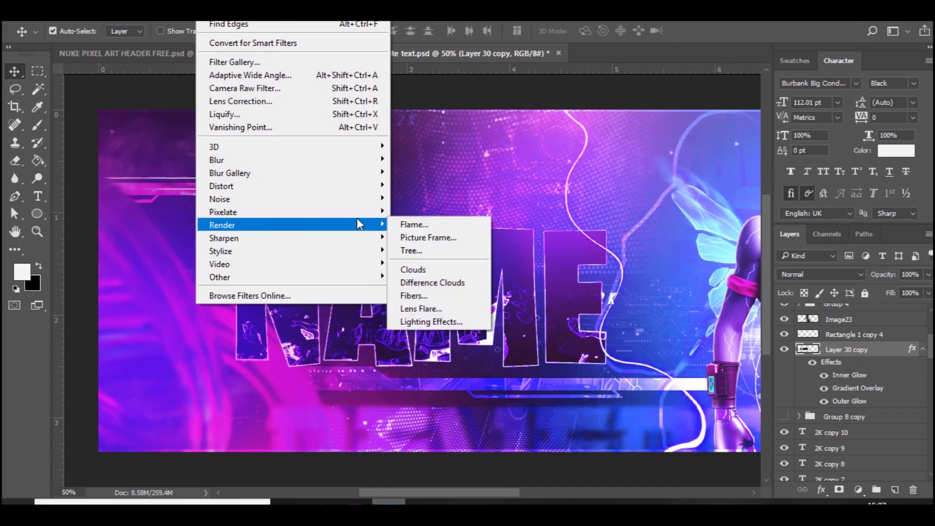
{"action": "left_click", "coordinate": [448, 277]}
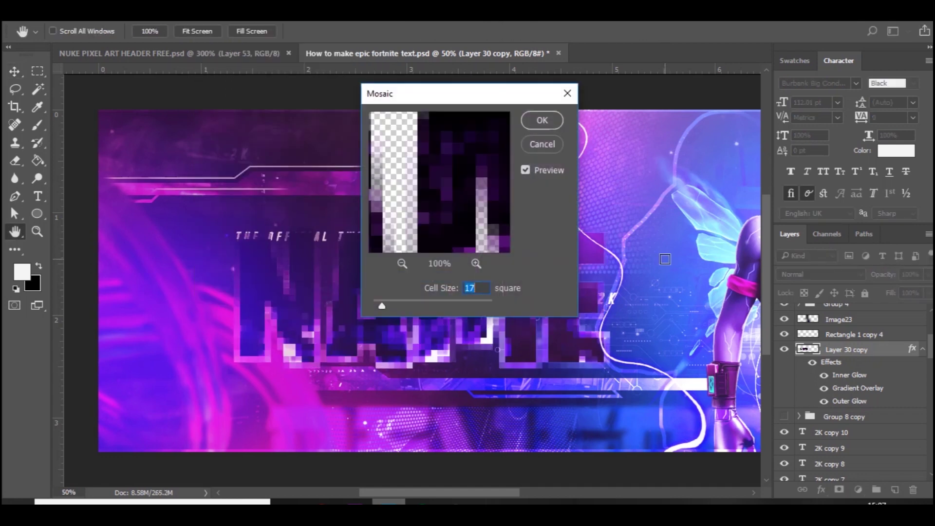
{"action": "left_click", "coordinate": [376, 301]}
{"action": "key", "text": "Return"}
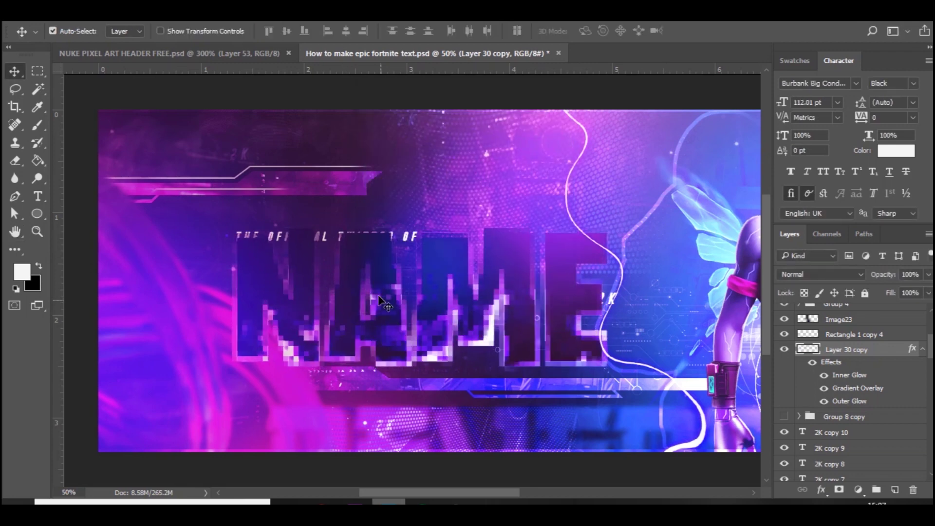
{"action": "key", "text": "alt+t"}
{"action": "mouse_move", "coordinate": [298, 251]}
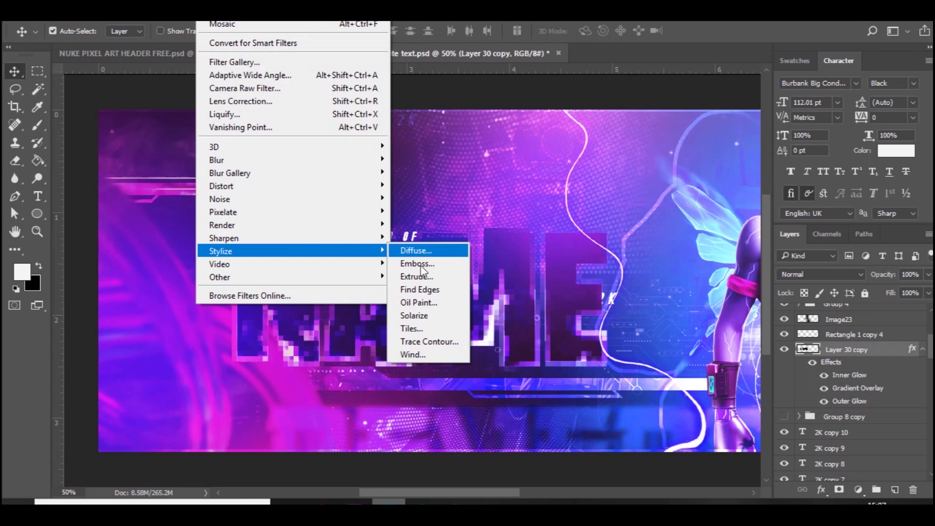
{"action": "left_click", "coordinate": [419, 289]}
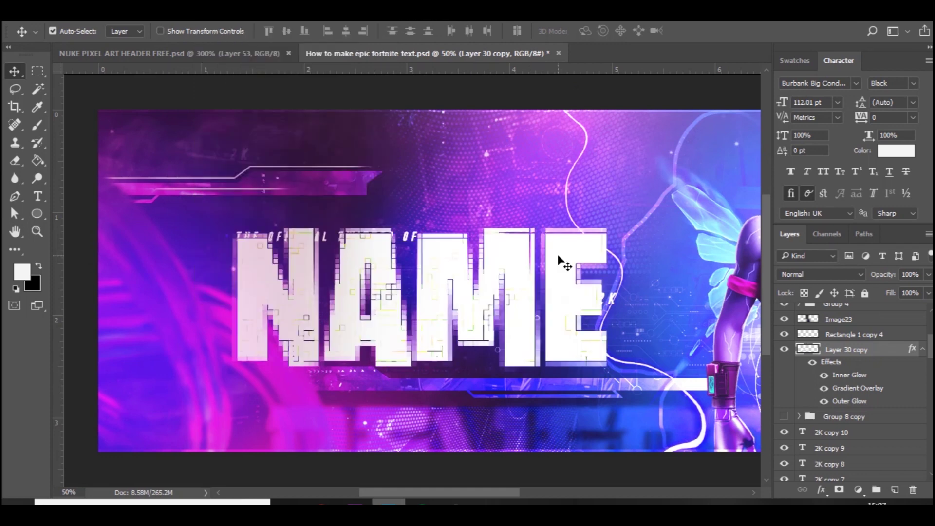
{"action": "key", "text": "ctrl+i"}
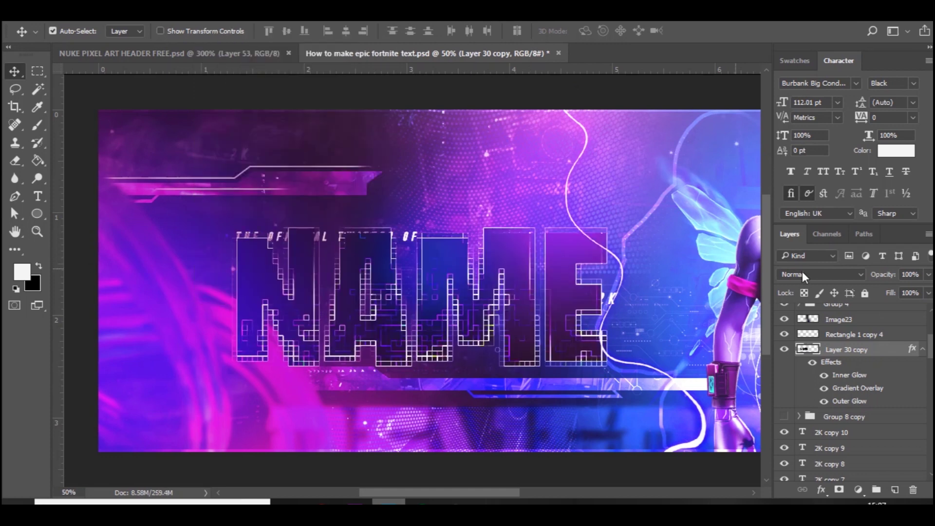
Compare Lighten, Color Dodge and Linear Dodge blending, undo the edits, and duplicate Layer 30 copy.
{"action": "left_click", "coordinate": [827, 272]}
{"action": "left_click", "coordinate": [791, 82]}
{"action": "key", "text": "Down"}
{"action": "key", "text": "Down"}
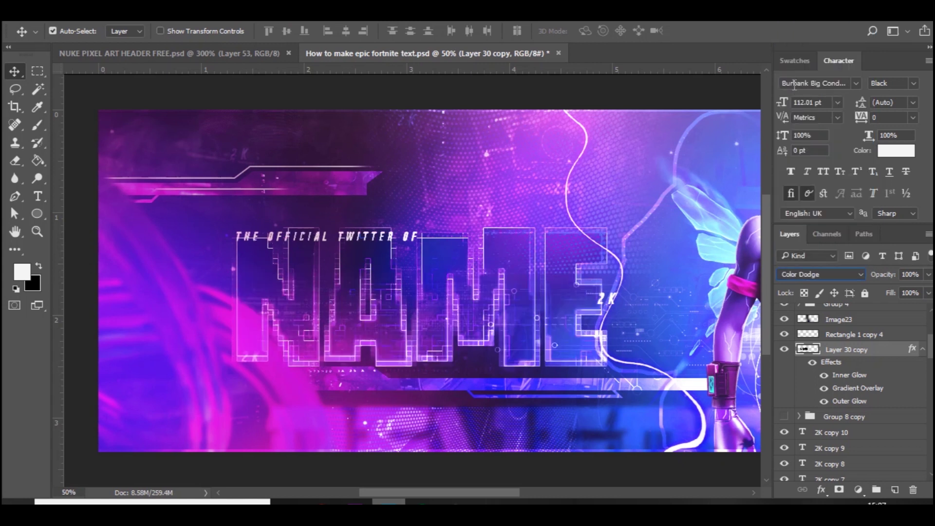
{"action": "key", "text": "Down"}
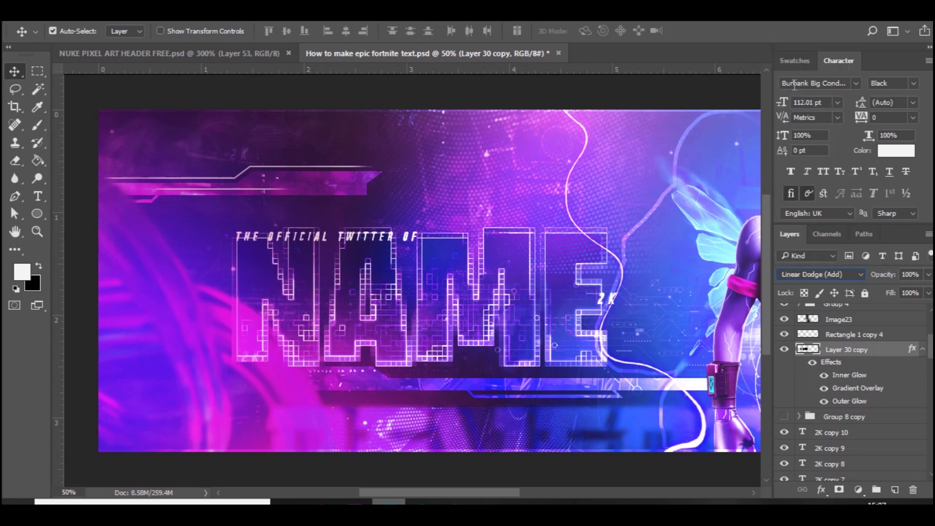
{"action": "key", "text": "Up"}
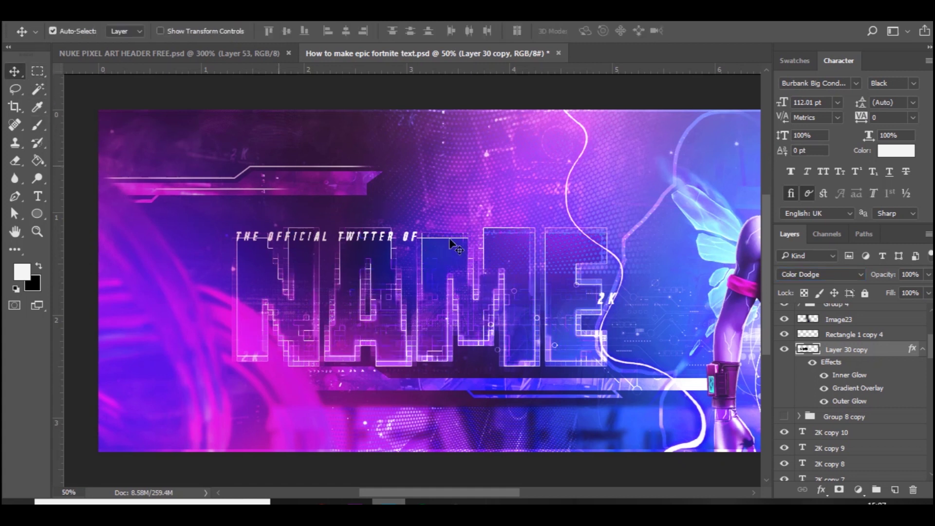
{"action": "key", "text": "Down"}
{"action": "key", "text": "Up"}
{"action": "key", "text": "Up"}
{"action": "key", "text": "Up"}
{"action": "key", "text": "Up"}
{"action": "key", "text": "Up"}
{"action": "key", "text": "Up"}
{"action": "key", "text": "Up"}
{"action": "key", "text": "Up"}
{"action": "key", "text": "Up"}
{"action": "key", "text": "Up"}
{"action": "key", "text": "ctrl+z"}
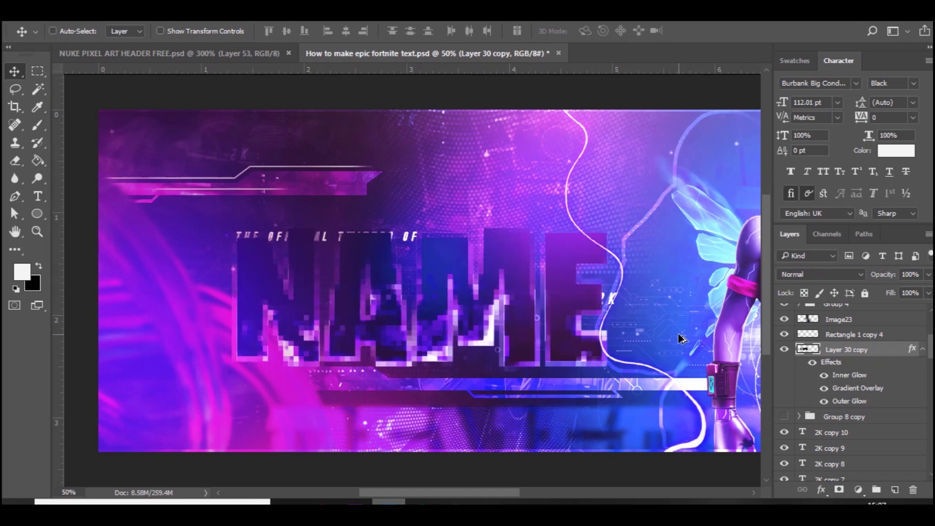
{"action": "key", "text": "ctrl+j"}
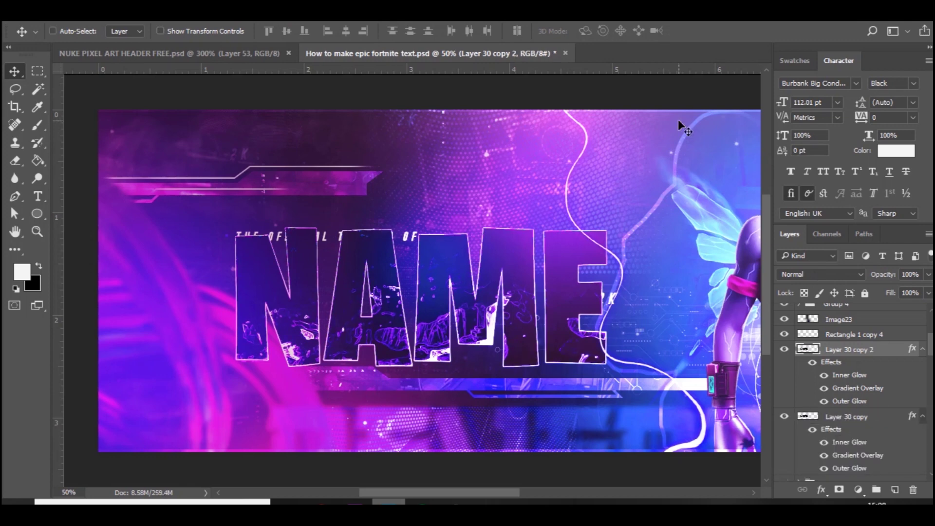
Rasterize Layer 30 copy 2's effects and apply a Mosaic pixelation to it.
{"action": "key", "text": "ctrl"}
{"action": "right_click", "coordinate": [867, 351]}
{"action": "left_click", "coordinate": [626, 271]}
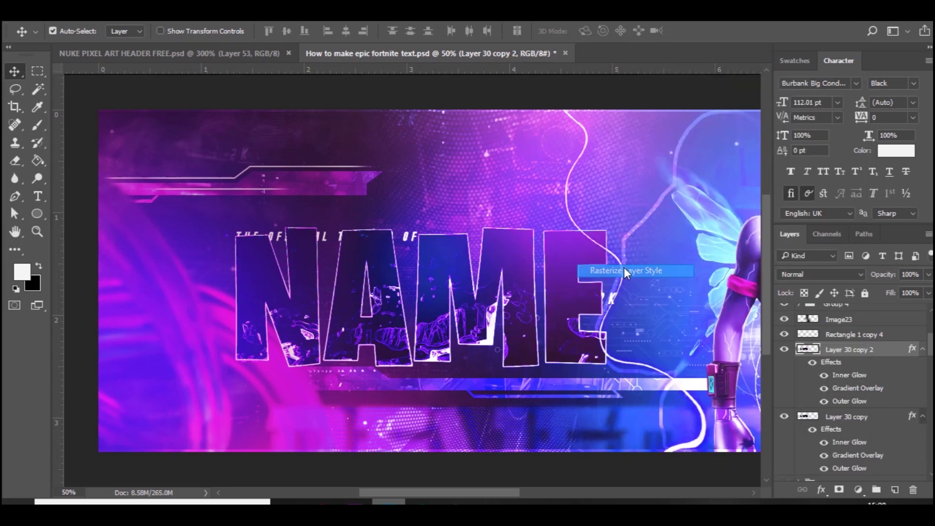
{"action": "left_click", "coordinate": [214, 19]}
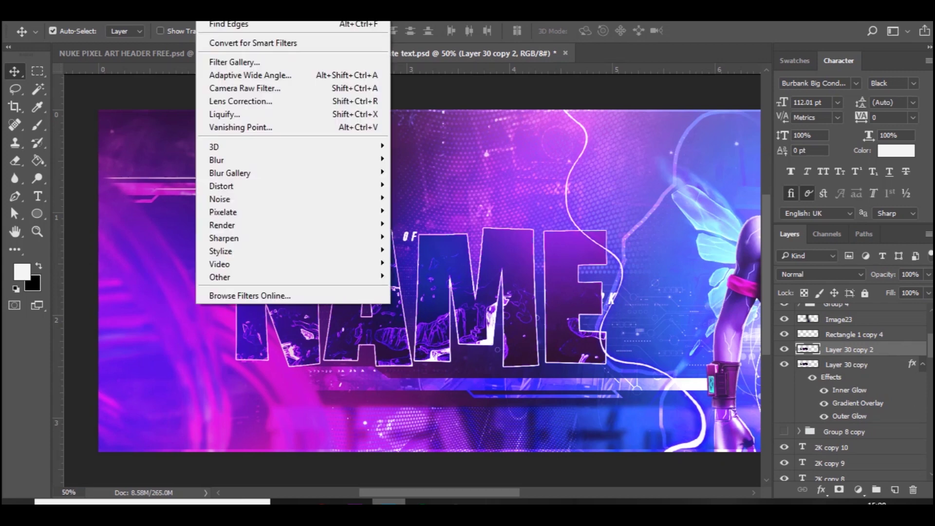
{"action": "mouse_move", "coordinate": [323, 211]}
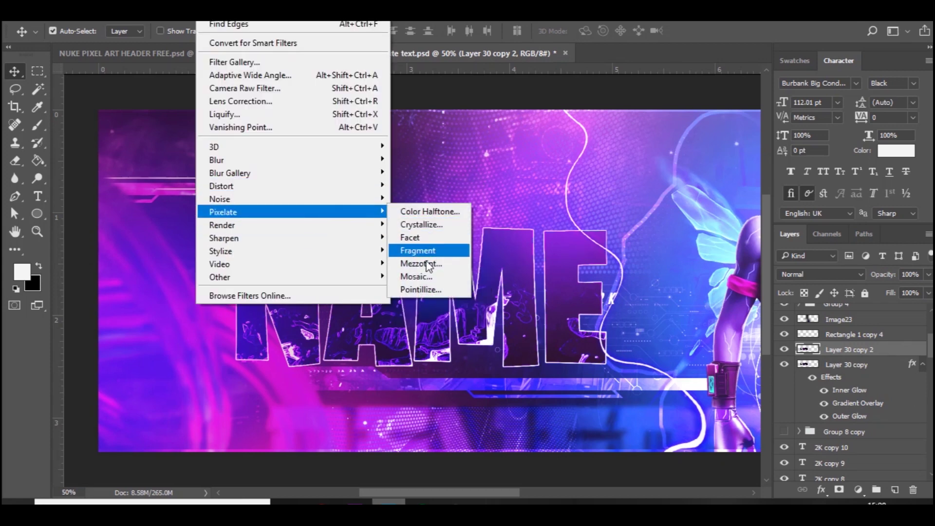
{"action": "left_click", "coordinate": [418, 278]}
{"action": "key", "text": "Return"}
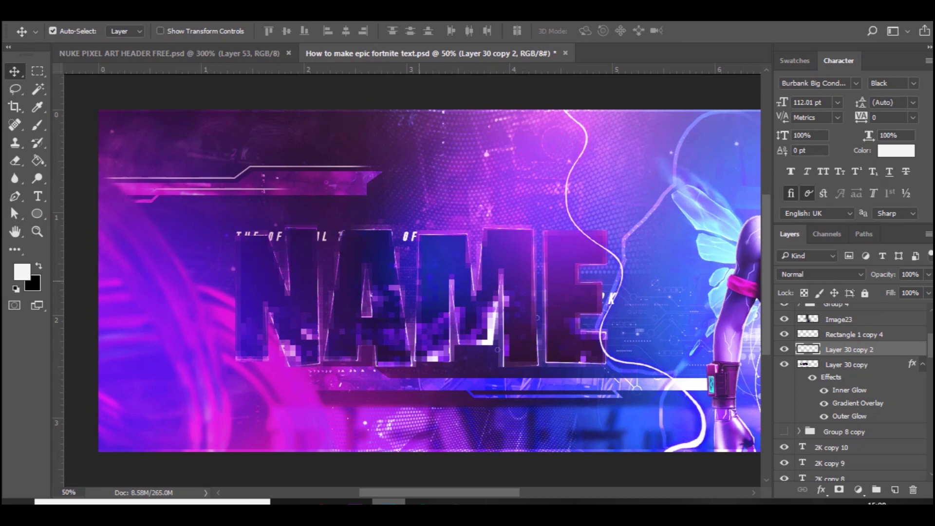
Apply Find Edges, invert, set Color Dodge blending, and add Layer 30 copy to the selection.
{"action": "left_click", "coordinate": [214, 19]}
{"action": "mouse_move", "coordinate": [340, 218]}
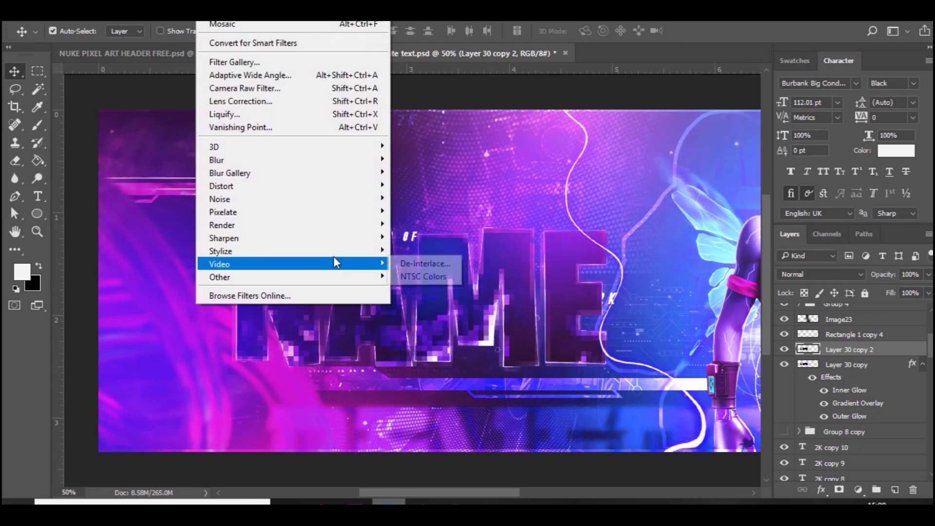
{"action": "mouse_move", "coordinate": [370, 251]}
{"action": "left_click", "coordinate": [431, 290]}
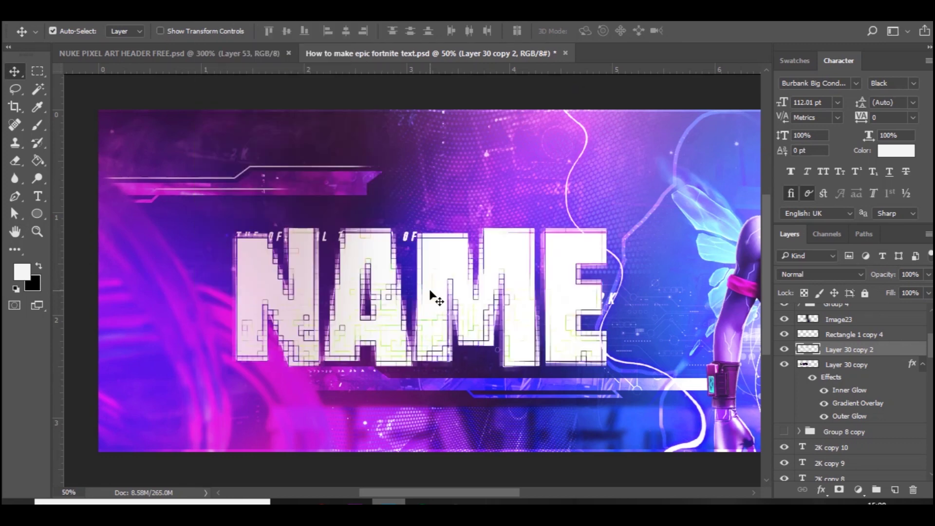
{"action": "key", "text": "ctrl+i"}
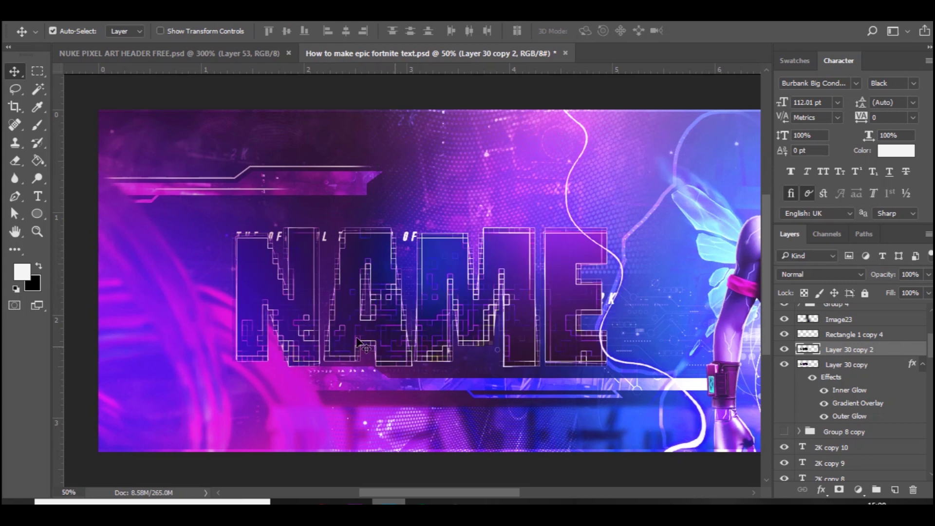
{"action": "left_click", "coordinate": [796, 273]}
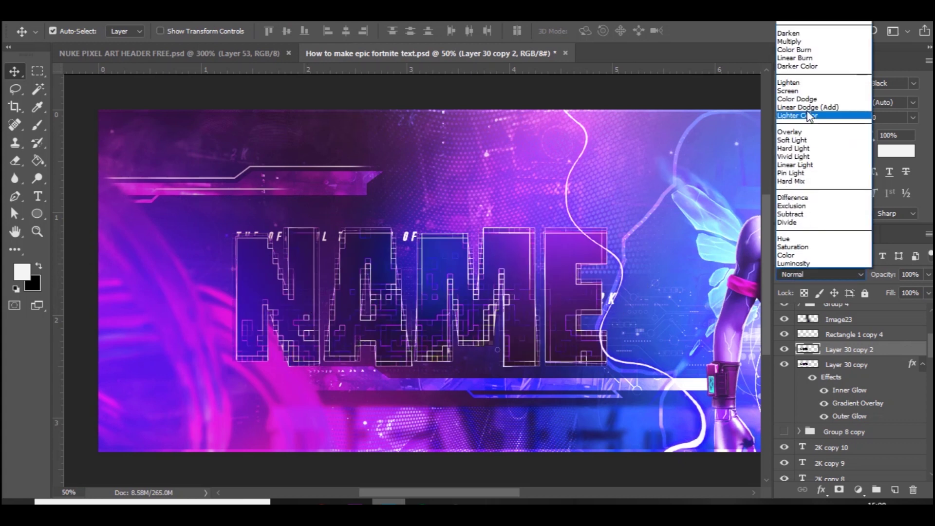
{"action": "left_click", "coordinate": [807, 100]}
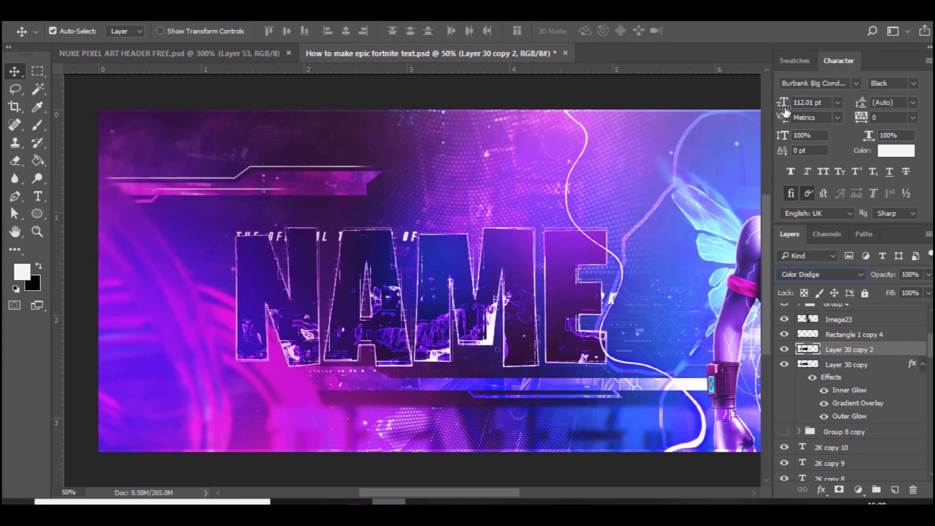
{"action": "left_click", "coordinate": [875, 365], "text": "shift"}
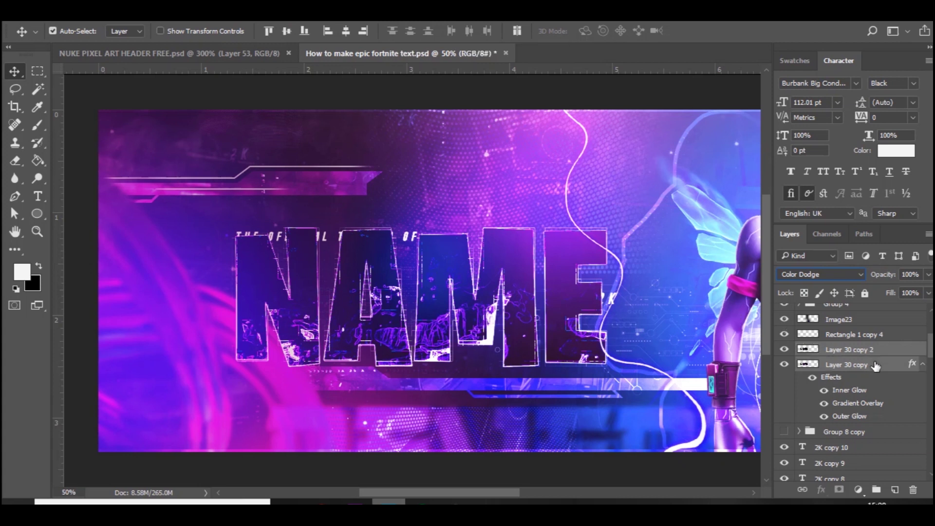
Add a new layer above Layer 30 copy 2 and pick purple #921ce5 as the brush colour.
{"action": "left_click", "coordinate": [850, 355]}
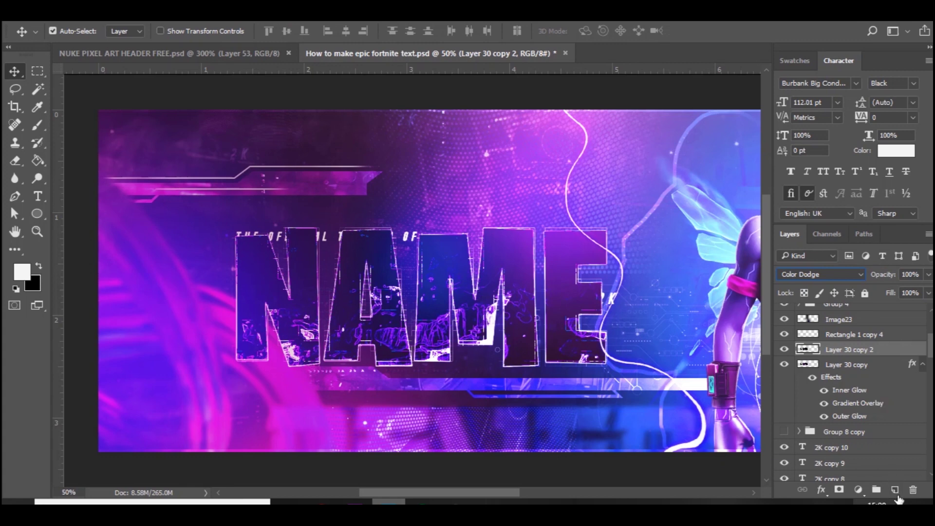
{"action": "left_click", "coordinate": [896, 492]}
{"action": "left_click", "coordinate": [38, 126]}
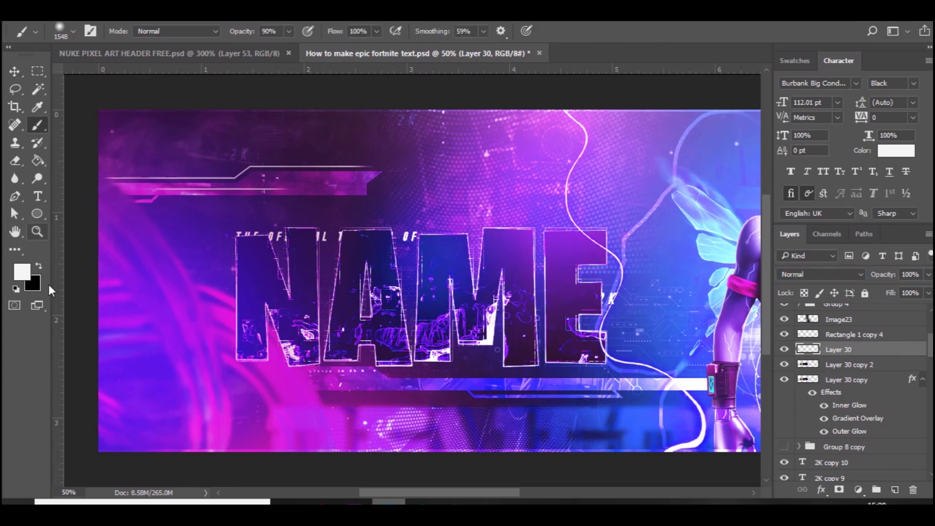
{"action": "left_click", "coordinate": [26, 273]}
{"action": "left_click_drag", "start_coordinate": [645, 302], "coordinate": [691, 233]}
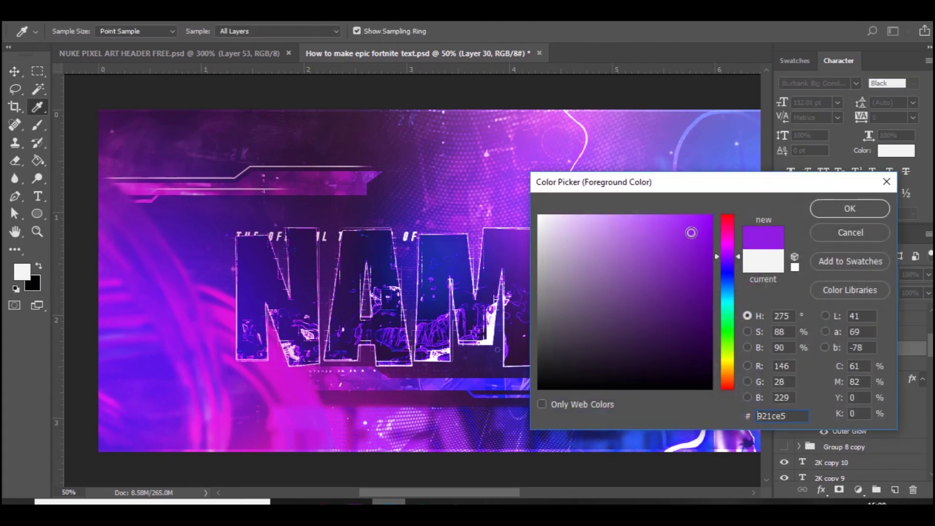
{"action": "key", "text": "Return"}
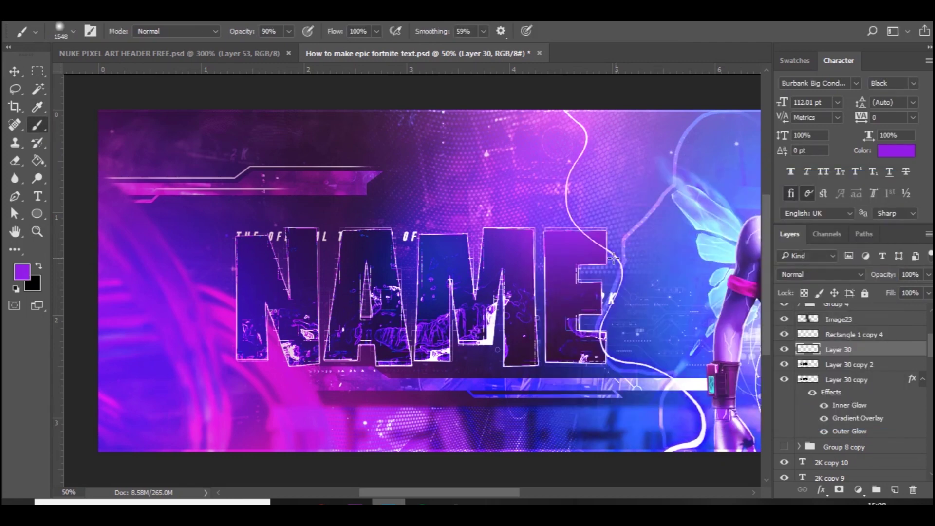
Set the new Layer 30 to Color Dodge and paint a large purple glow dab over the M.
{"action": "left_click_drag", "start_coordinate": [618, 261], "coordinate": [462, 270]}
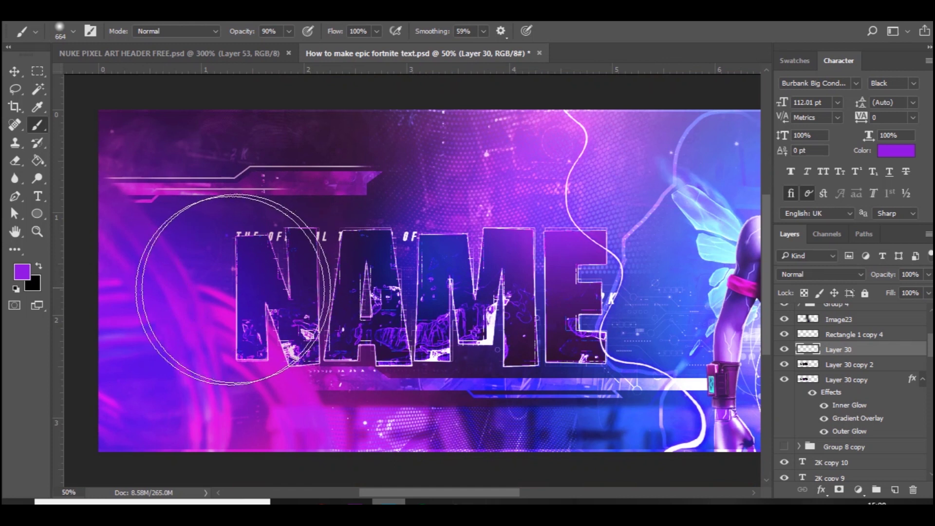
{"action": "left_click", "coordinate": [830, 275]}
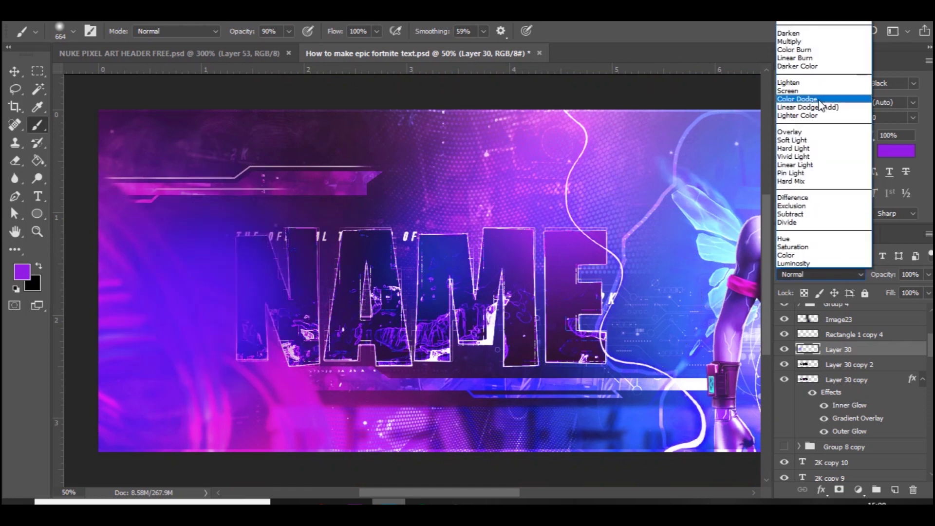
{"action": "left_click", "coordinate": [812, 83]}
{"action": "key", "text": "Down"}
{"action": "key", "text": "Down"}
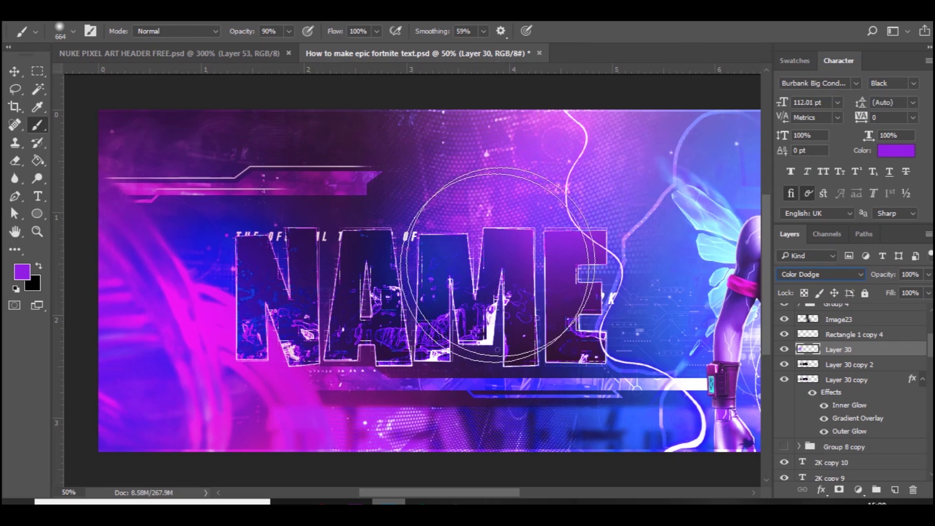
{"action": "left_click", "coordinate": [478, 268]}
{"action": "mouse_move", "coordinate": [502, 287]}
{"action": "left_mouse_down"}
{"action": "mouse_move", "coordinate": [478, 295]}
{"action": "mouse_move", "coordinate": [502, 244]}
{"action": "mouse_move", "coordinate": [557, 242]}
{"action": "left_mouse_up"}
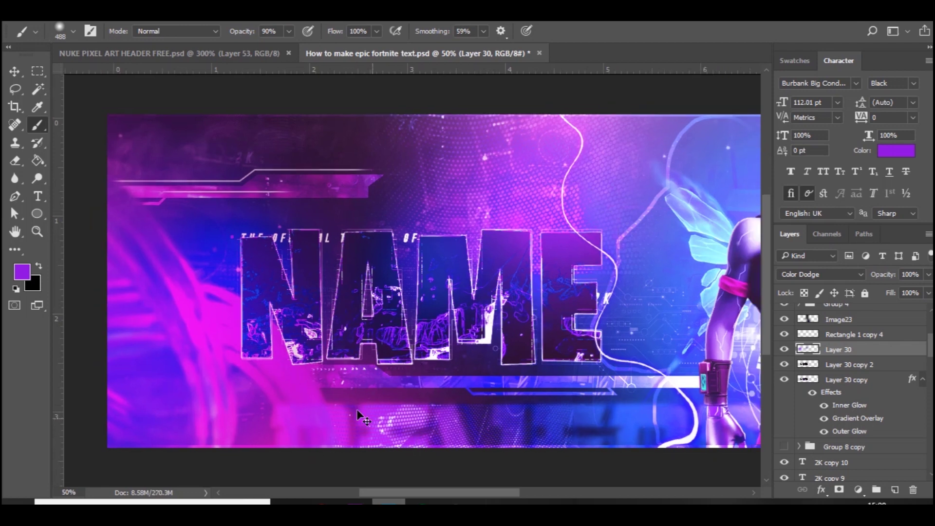
Rotate Layer 30, Layer 30 copy and Layer 30 copy 2 together by about -4°.
{"action": "key", "text": "ctrl+0"}
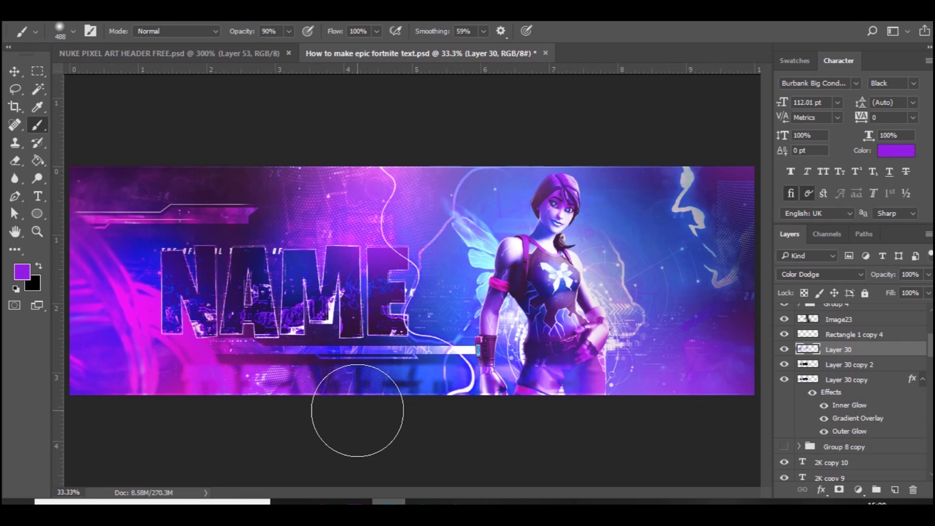
{"action": "left_click", "coordinate": [844, 384], "text": "ctrl"}
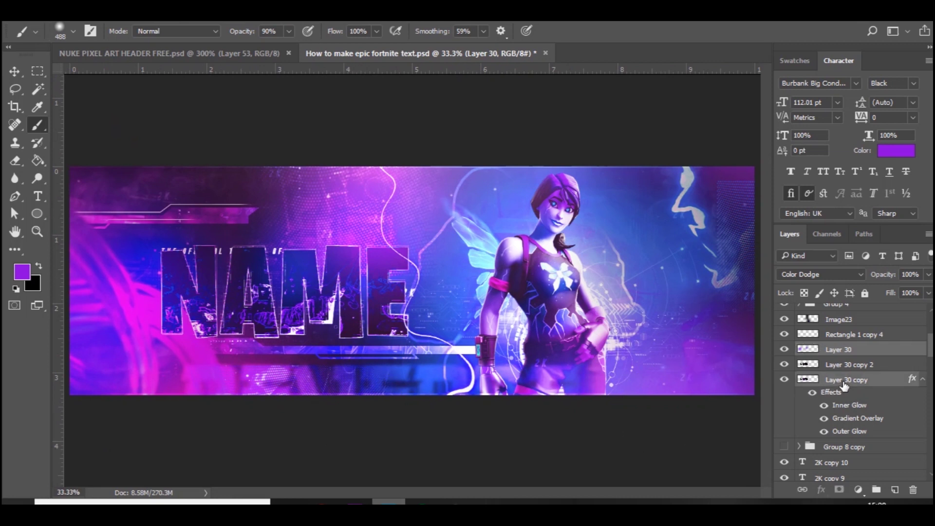
{"action": "left_click", "coordinate": [848, 365], "text": "ctrl"}
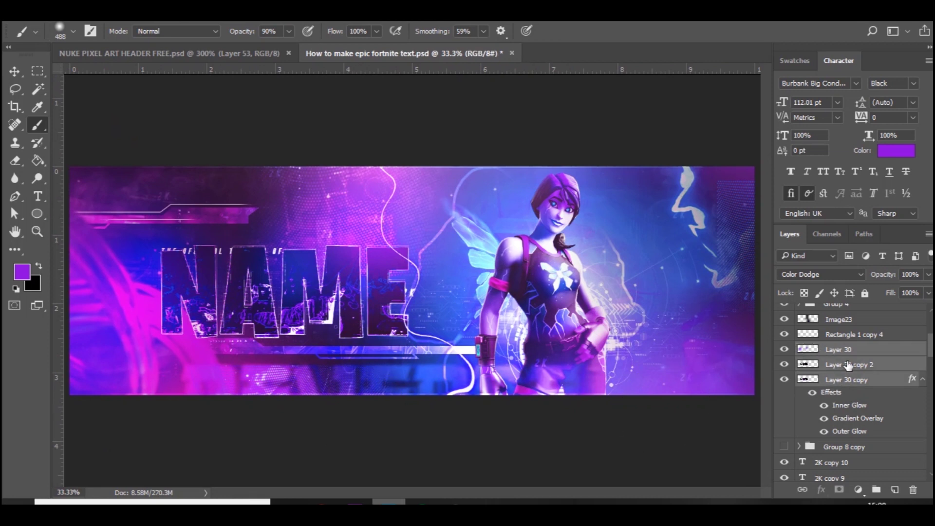
{"action": "key", "text": "ctrl+t"}
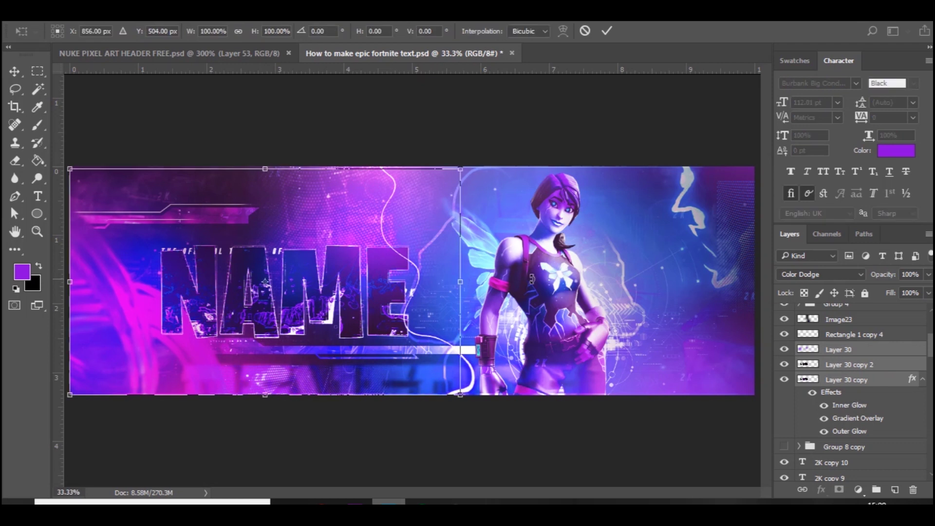
{"action": "left_click_drag", "start_coordinate": [532, 278], "coordinate": [537, 259]}
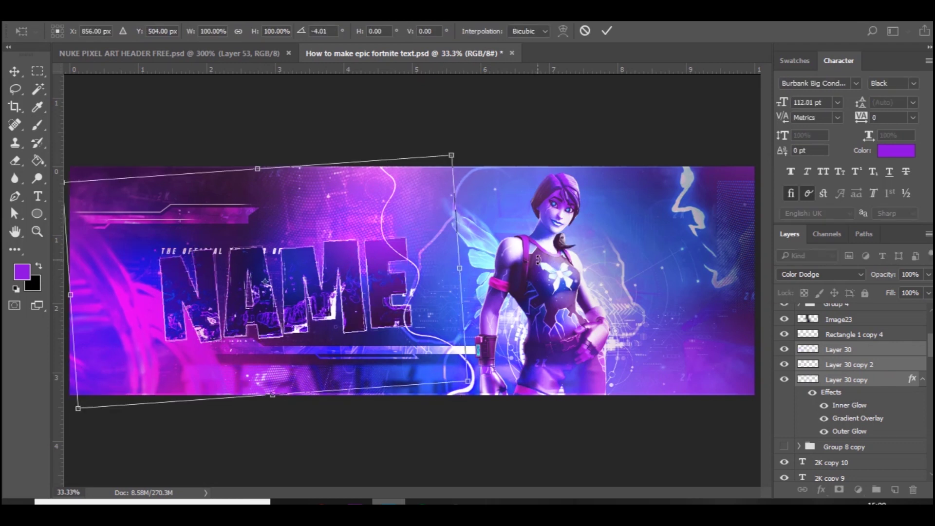
{"action": "key", "text": "Return"}
{"action": "key", "text": "b"}
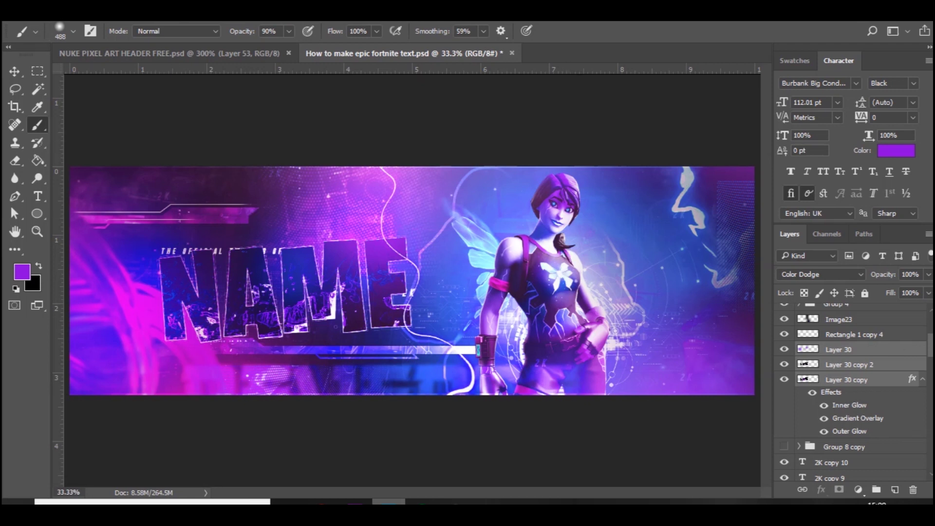
Nudge the 'THE OFFICIAL TWITTER OF' text layer upward so it sits above NAME.
{"action": "scroll", "coordinate": [852, 390], "scroll_direction": "down", "scroll_amount": 5}
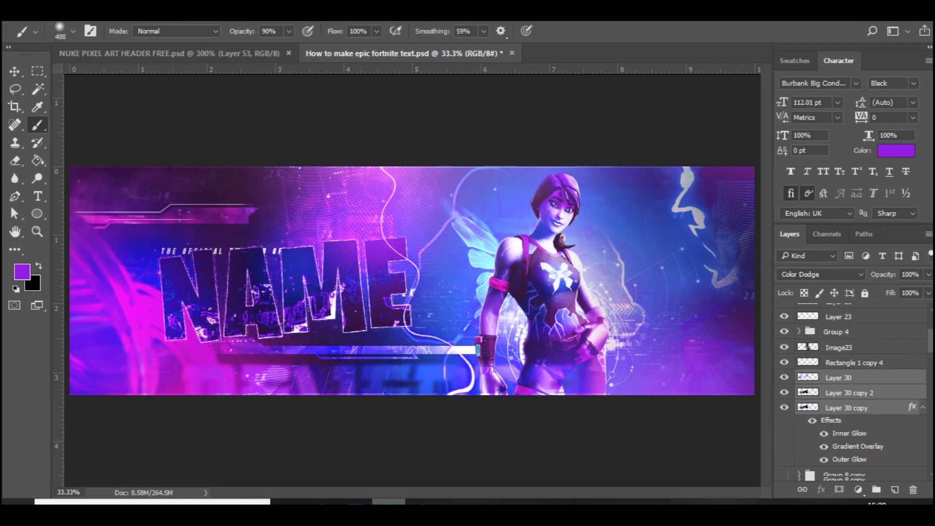
{"action": "scroll", "coordinate": [853, 365], "scroll_direction": "down", "scroll_amount": 1}
{"action": "left_click", "coordinate": [857, 359]}
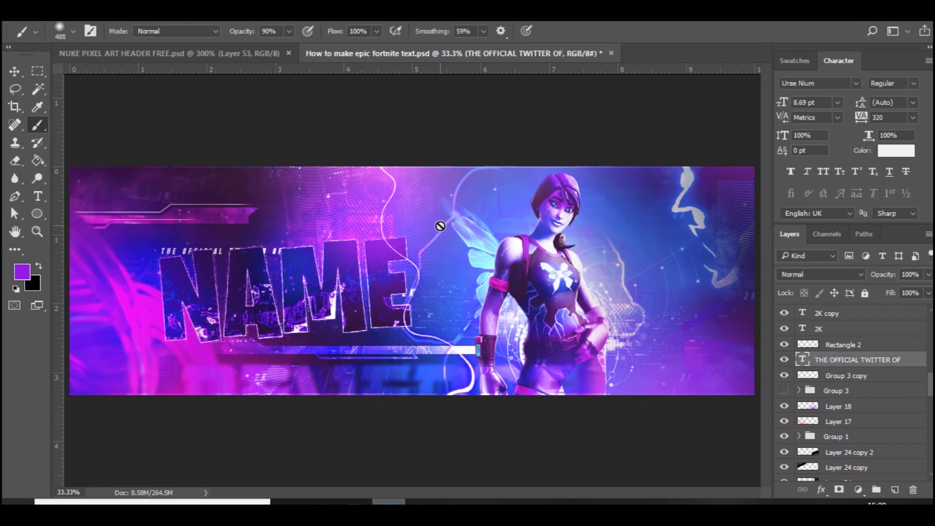
{"action": "key", "text": "v"}
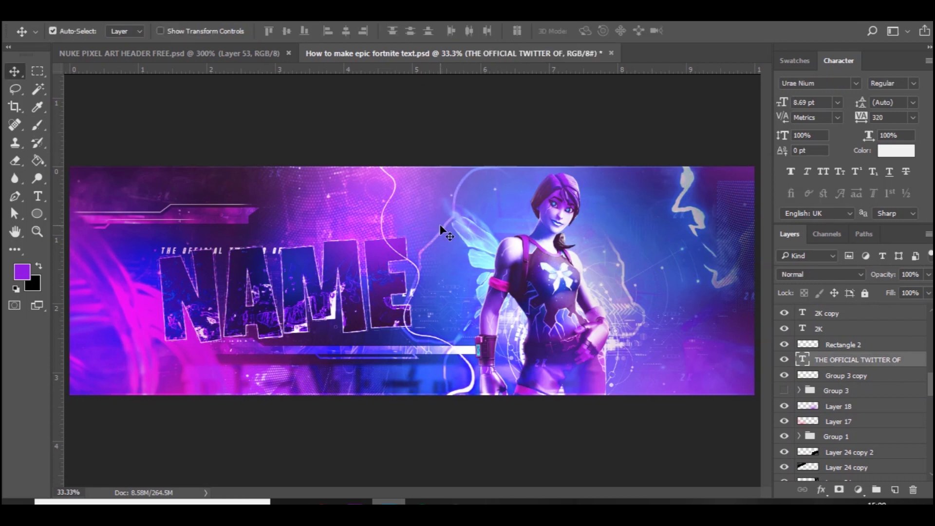
{"action": "key", "text": "shift+Up"}
{"action": "key", "text": "shift+Up"}
{"action": "key", "text": "shift+Up"}
{"action": "key", "text": "shift+Up"}
{"action": "key", "text": "shift+Up"}
{"action": "key", "text": "shift+Up"}
{"action": "key", "text": "shift+Up"}
{"action": "key", "text": "shift+Up"}
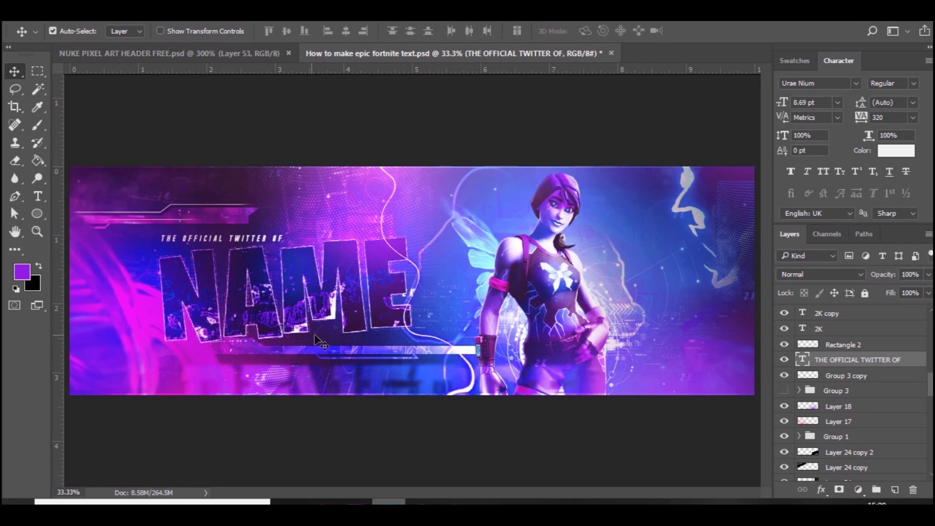
{"action": "key", "text": "ctrl+minus"}
{"action": "key", "text": "ctrl+minus"}
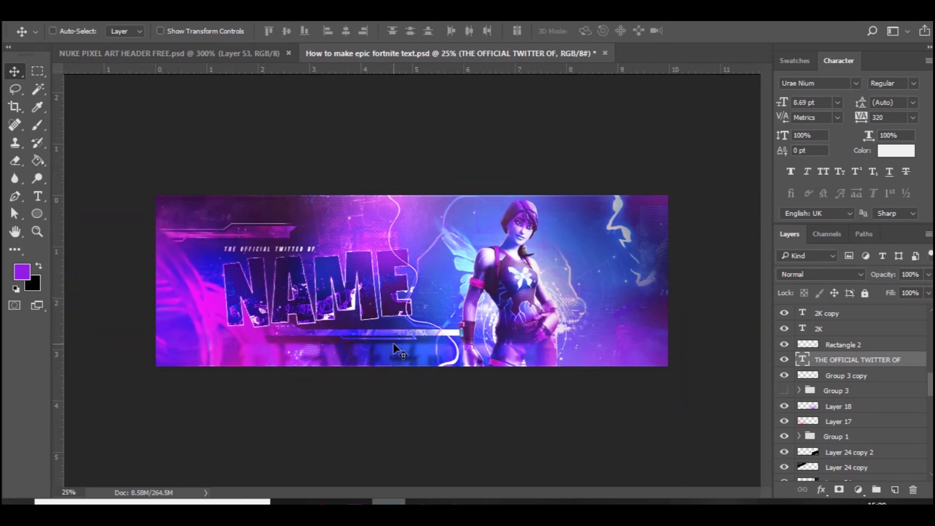
{"action": "key", "text": "ctrl+plus"}
{"action": "key", "text": "ctrl+plus"}
{"action": "key", "text": "ctrl+plus"}
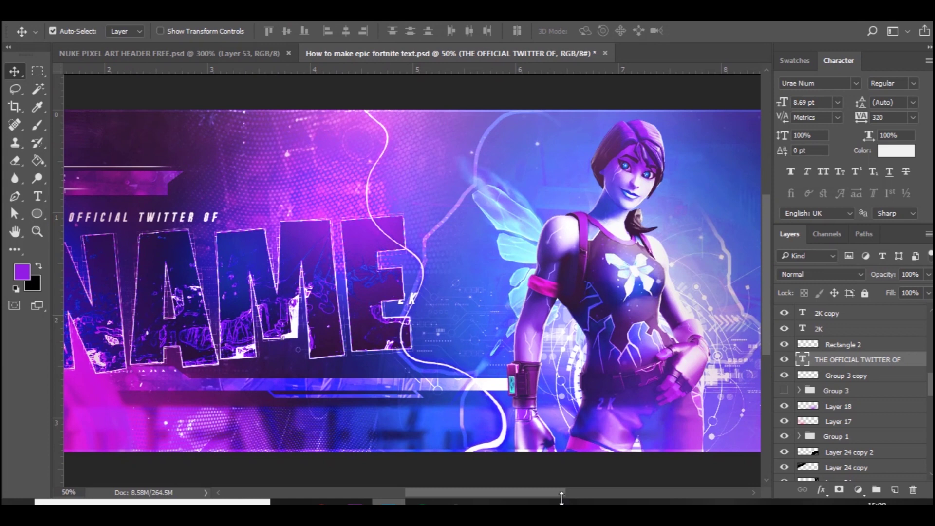
{"action": "mouse_move", "coordinate": [550, 494]}
{"action": "left_mouse_down"}
{"action": "mouse_move", "coordinate": [501, 492]}
{"action": "mouse_move", "coordinate": [550, 501]}
{"action": "left_mouse_up"}
{"action": "scroll", "coordinate": [550, 502], "scroll_direction": "right", "scroll_amount": 5}
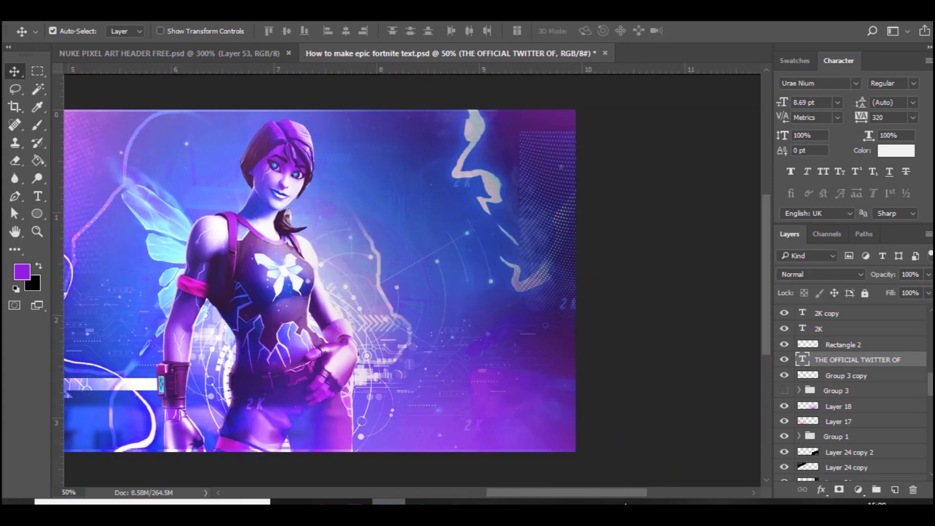
{"action": "scroll", "coordinate": [550, 501], "scroll_direction": "left", "scroll_amount": 5}
{"action": "key", "text": "ctrl+minus"}
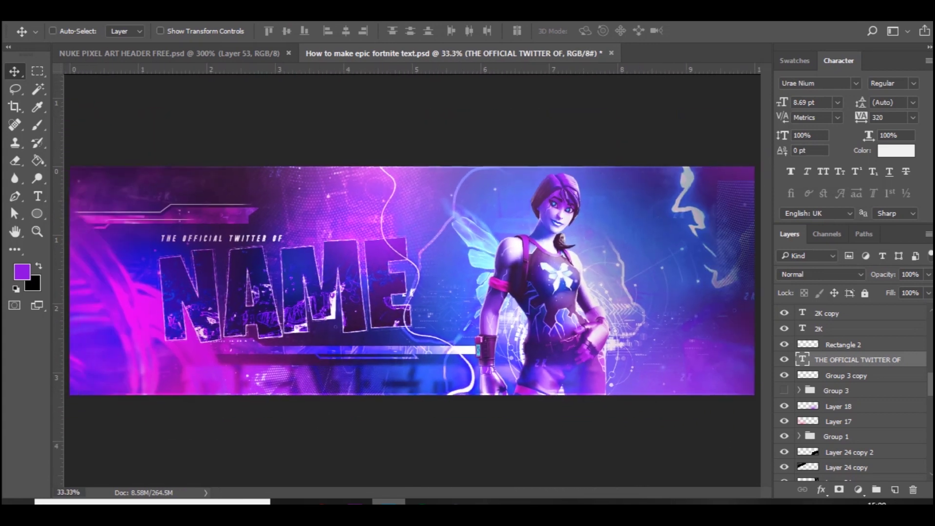